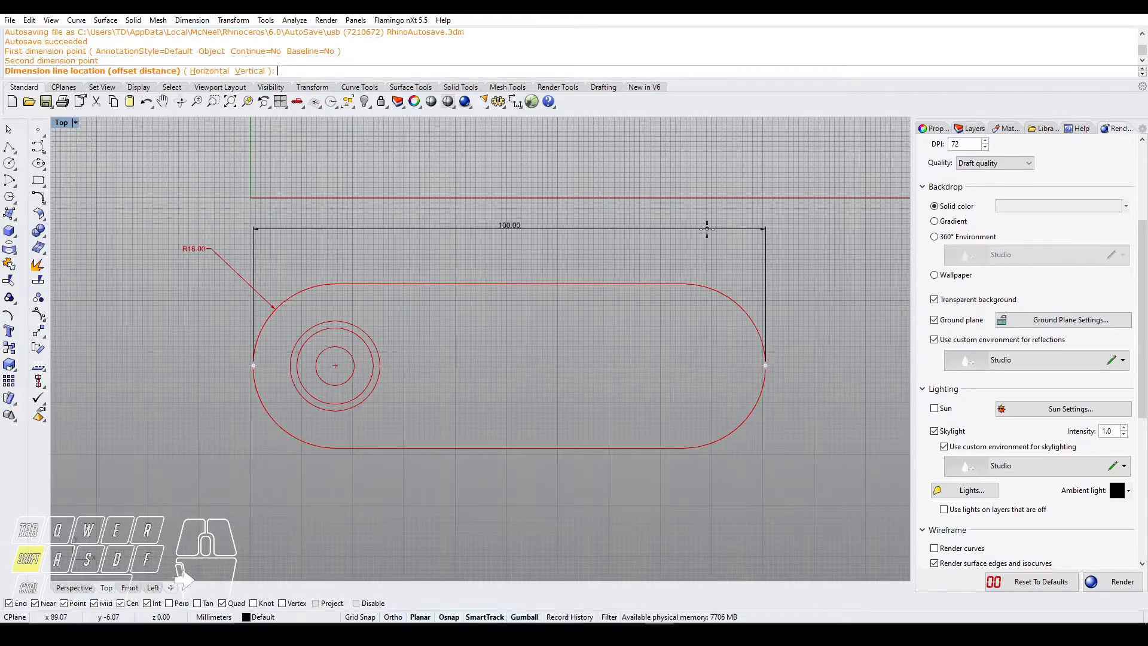
# - Dimension the overall length and width of the rounded slot outline
pyautogui.click(675, 211)
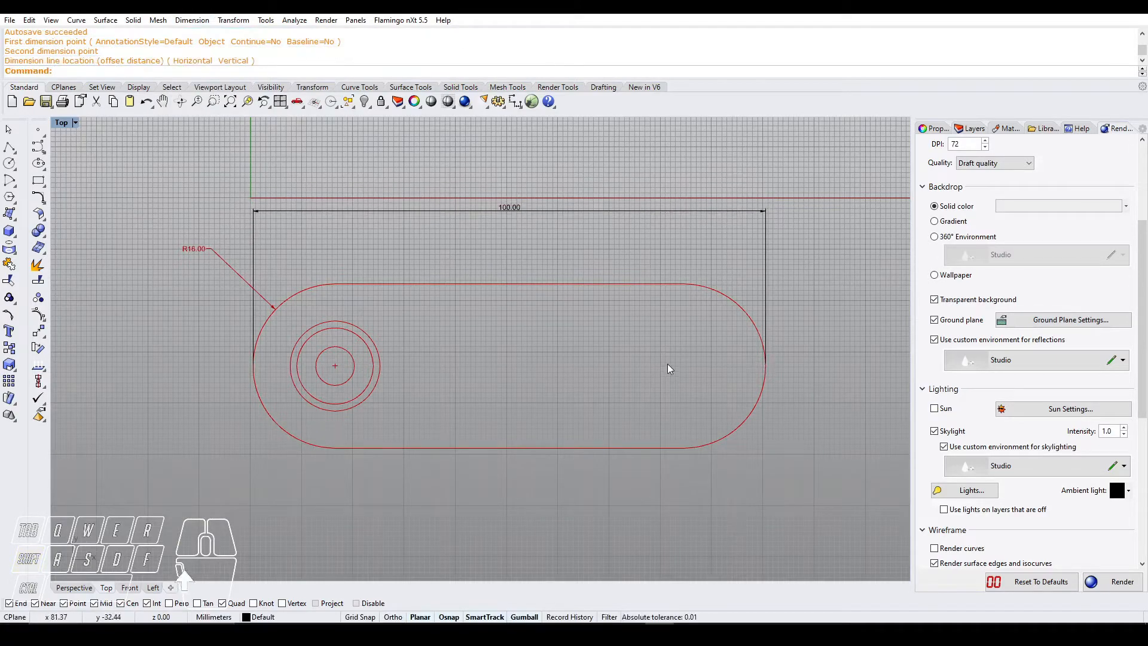
pyautogui.rightClick(436, 315)
pyautogui.click(335, 287)
pyautogui.click(336, 450)
pyautogui.click(179, 383)
# - Add diameter dimensions to the three concentric circles, placing their labels above and beside the circles
pyautogui.scroll(2, 215, 299)
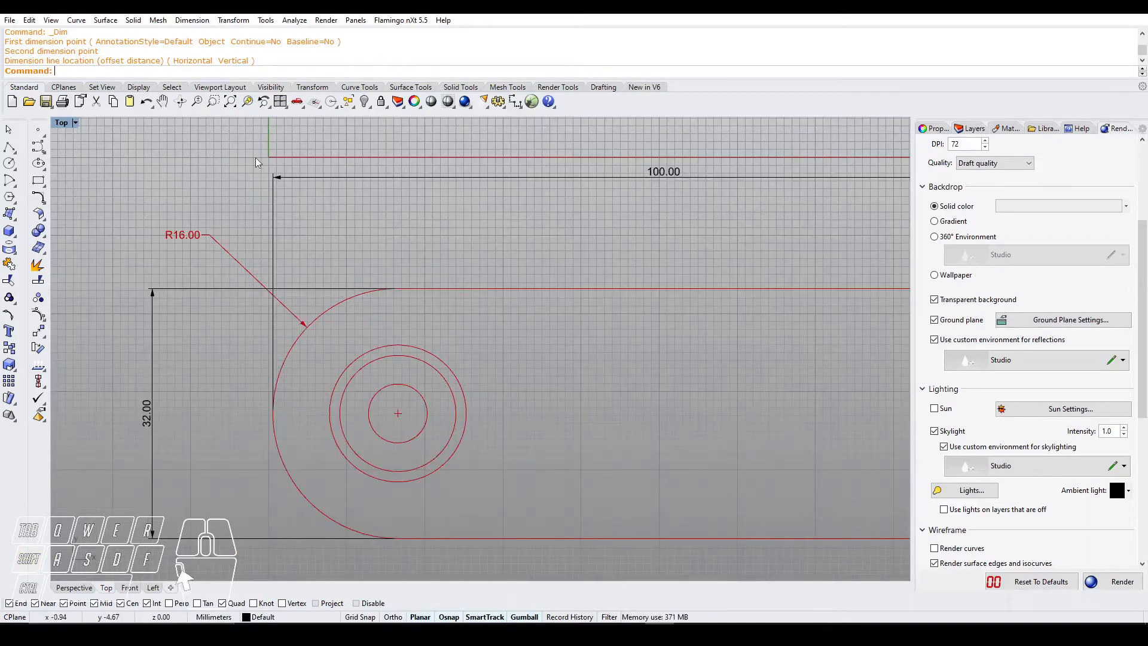
pyautogui.click(192, 20)
pyautogui.click(231, 103)
pyautogui.click(449, 365)
pyautogui.click(512, 311)
pyautogui.rightClick(433, 373)
pyautogui.click(417, 356)
pyautogui.click(431, 305)
pyautogui.rightClick(413, 347)
pyautogui.click(392, 383)
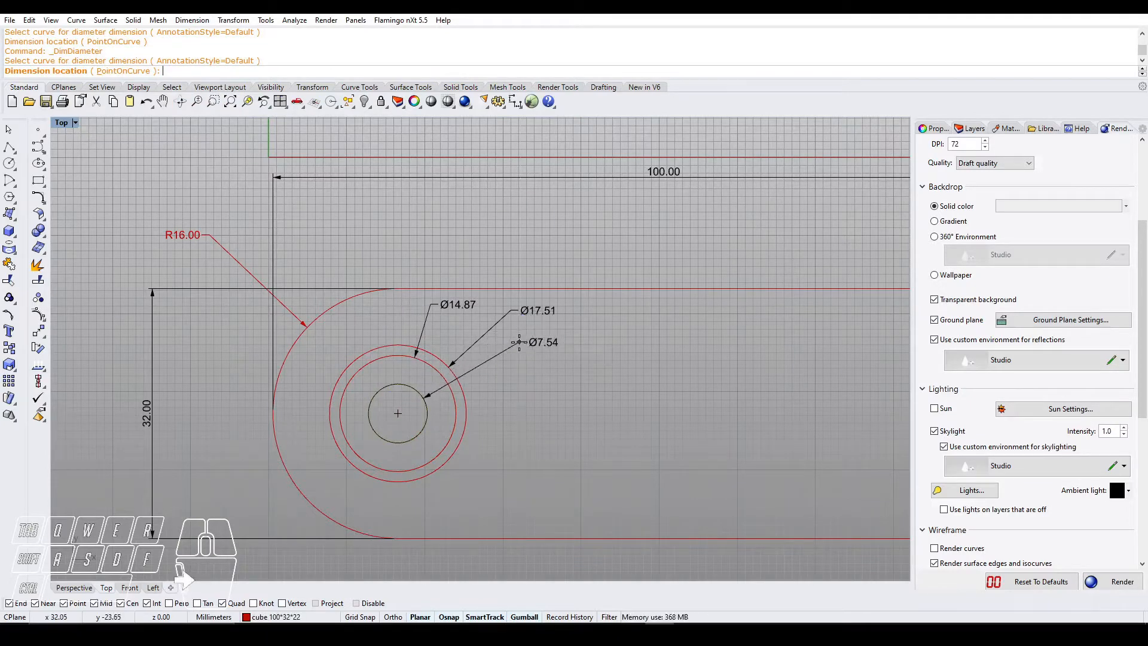
pyautogui.click(518, 342)
# - Change the colour of the cube 100*32*22 layer to black and widen the layer Name column
pyautogui.scroll(-5, 456, 388)
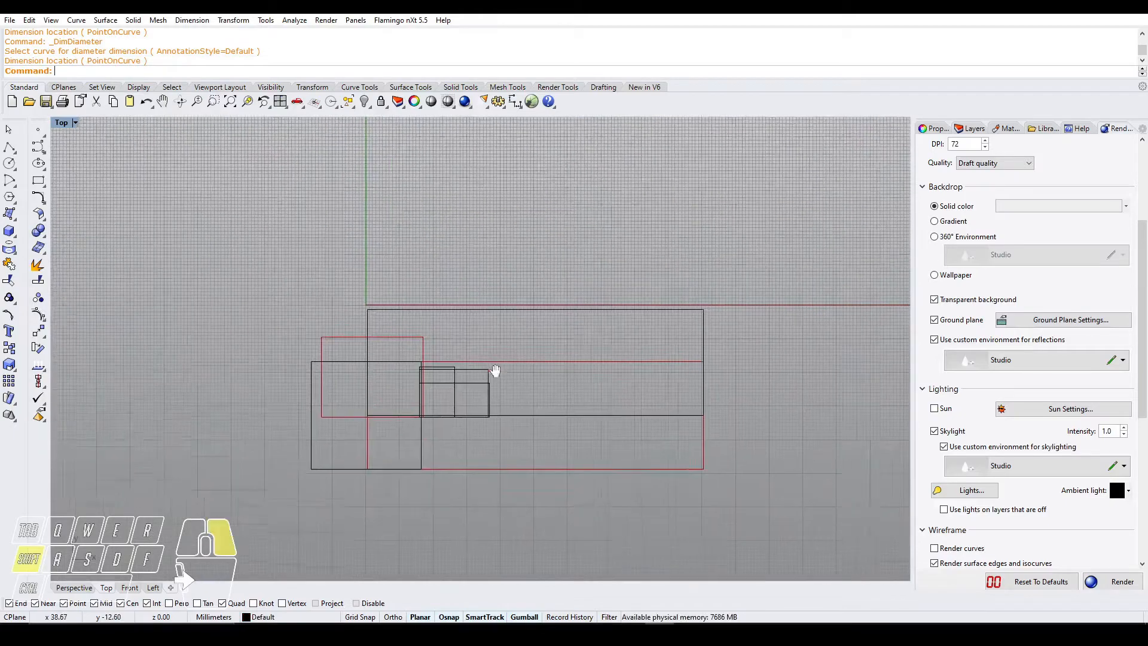
pyautogui.click(934, 128)
pyautogui.click(971, 128)
pyautogui.click(998, 180)
pyautogui.click(444, 231)
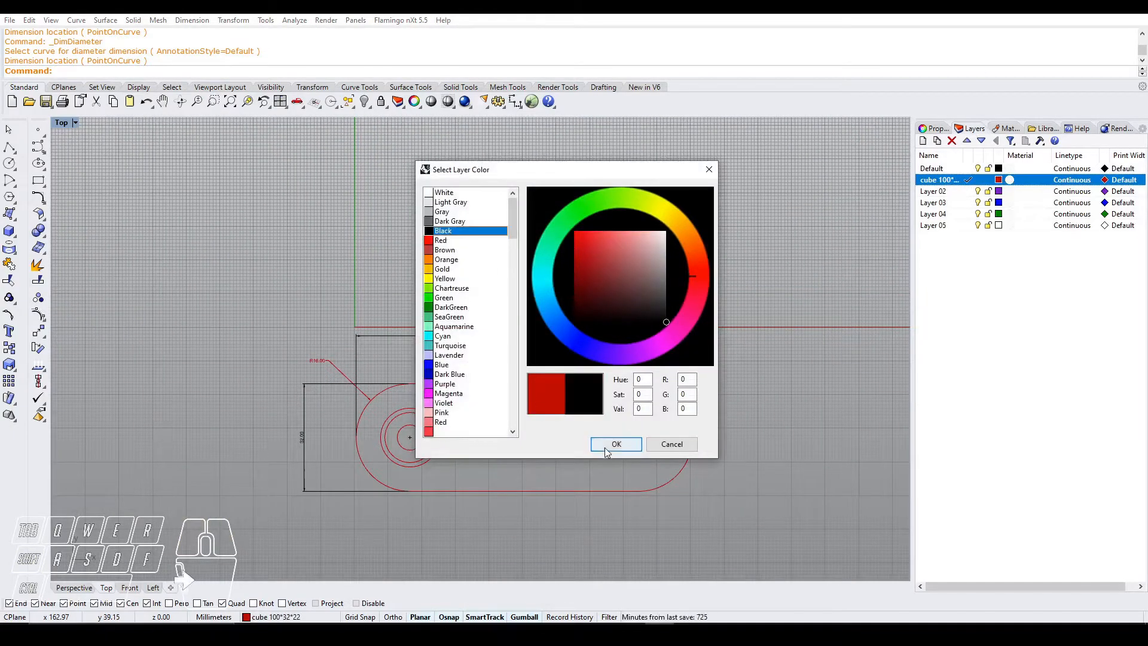
pyautogui.click(604, 446)
pyautogui.moveTo(969, 157); pyautogui.dragTo(1018, 157)
# - Create a box in the Perspective view from the origin, 100 mm long, 32 mm wide and 24 mm high
pyautogui.doubleClick(64, 125)
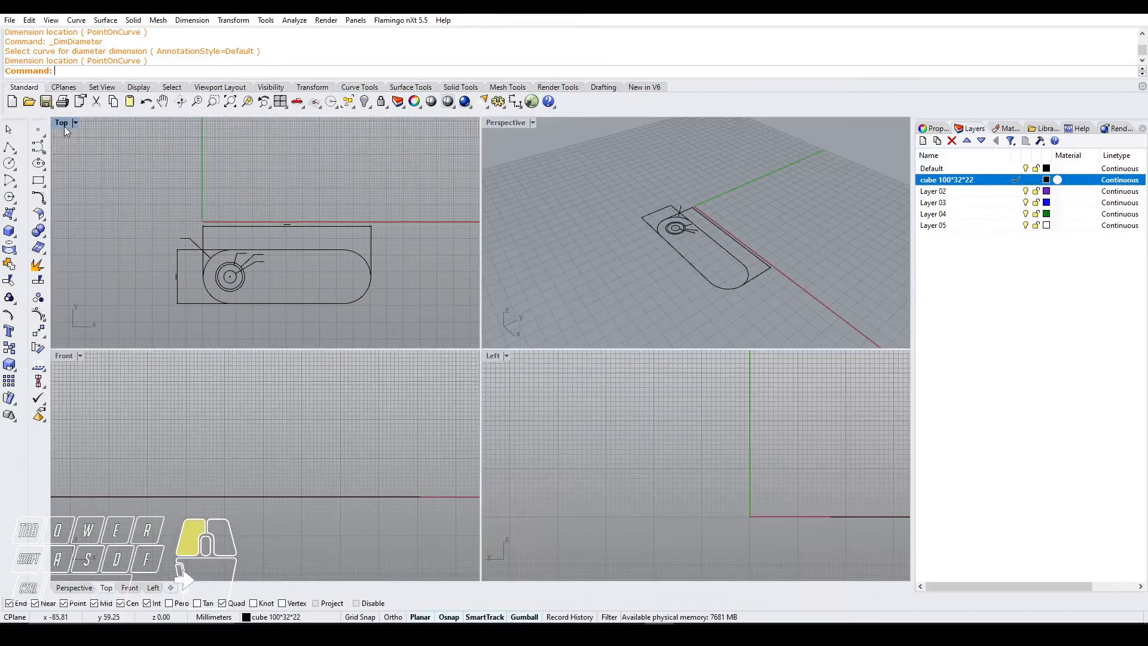
pyautogui.doubleClick(505, 123)
pyautogui.click(13, 233)
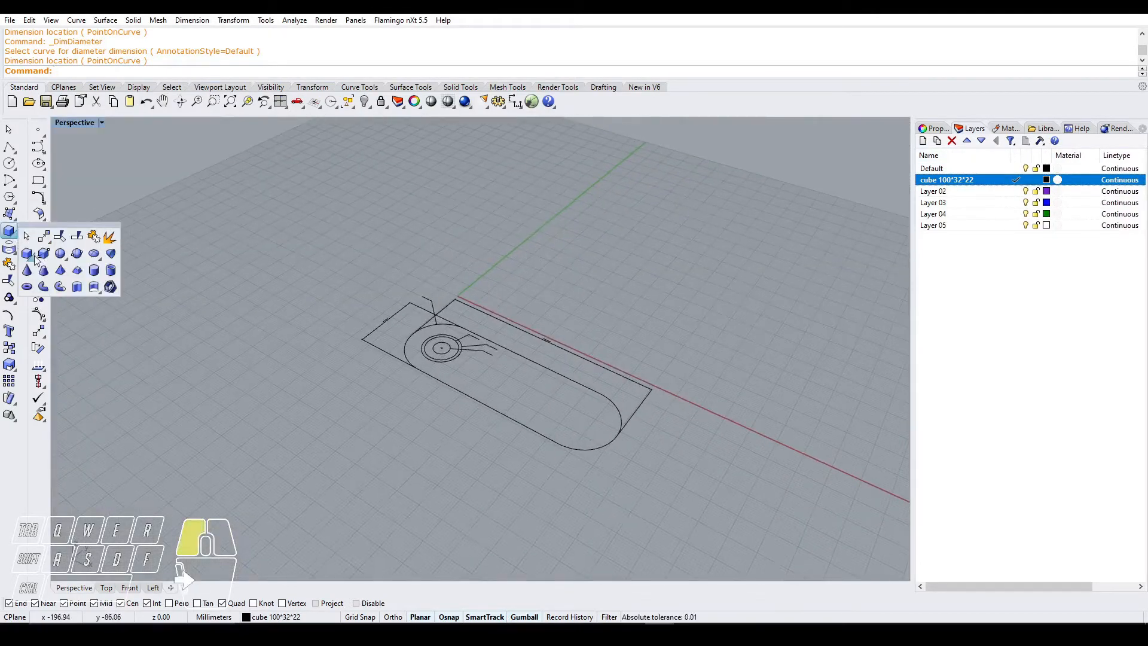
pyautogui.click(28, 276)
pyautogui.write('0')
pyautogui.press('Return')
pyautogui.scroll(5, 692, 247)
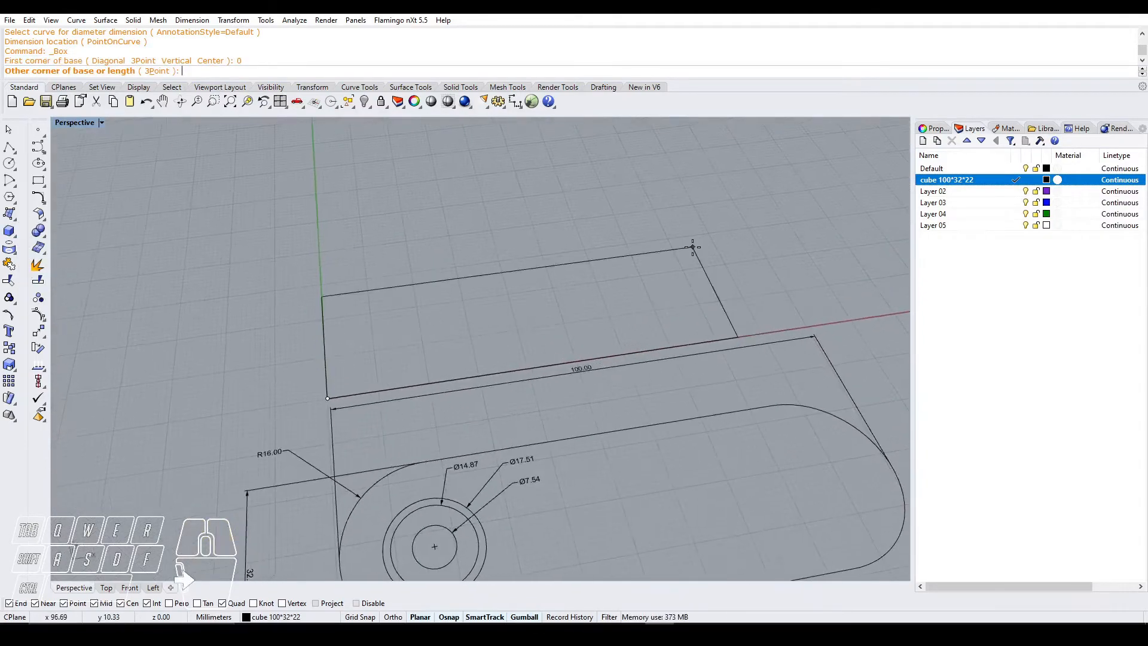
pyautogui.scroll(-3, 641, 259)
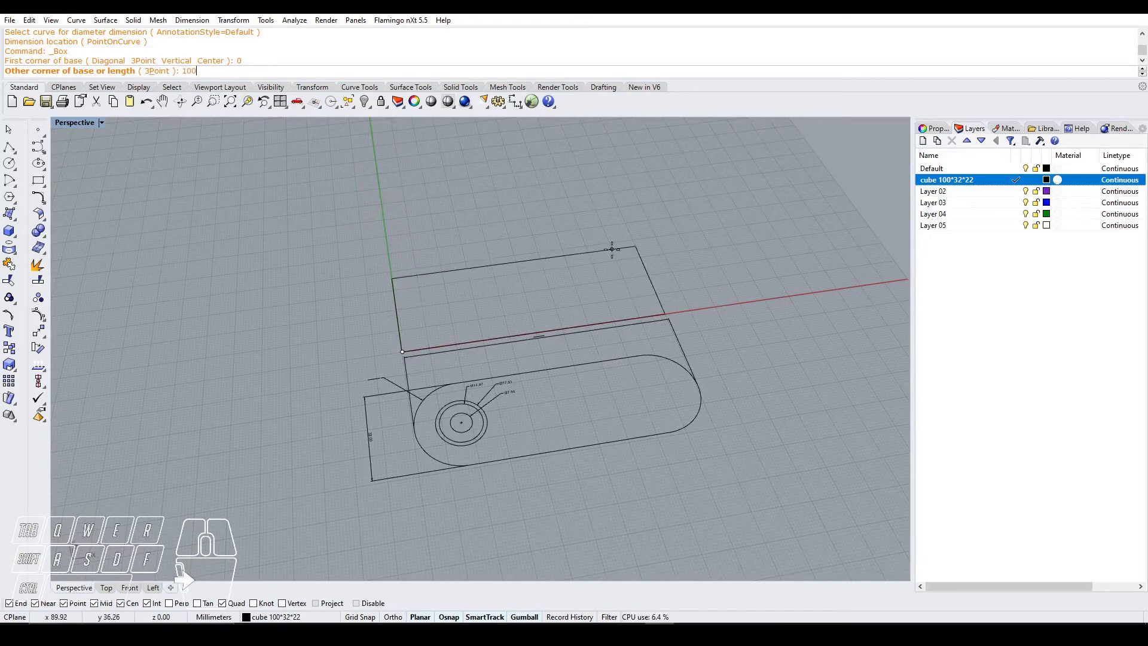
pyautogui.press('Return')
pyautogui.write('32')
pyautogui.press('Return')
pyautogui.write('24')
pyautogui.press('Return')
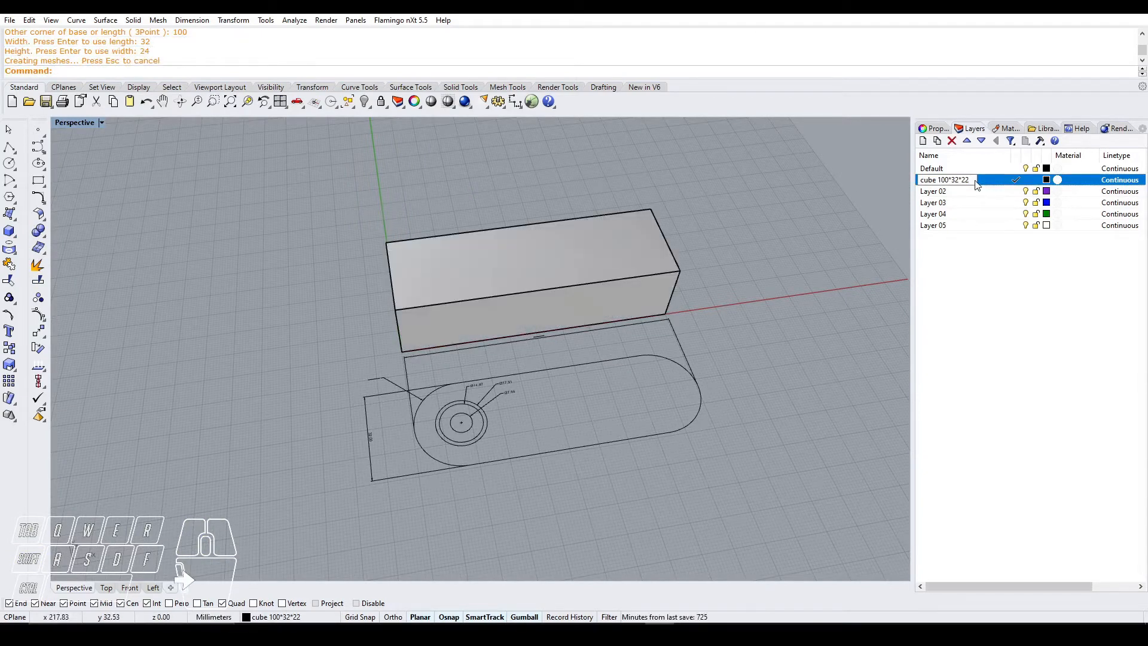
# - Fillet the box's vertical edge nearest the origin with a 16 mm radius
pyautogui.moveTo(643, 412); pyautogui.dragTo(705, 344, button='right')
pyautogui.scroll(3, 561, 231)
pyautogui.scroll(-3, 606, 242)
pyautogui.moveTo(561, 231); pyautogui.dragTo(562, 317, button='right')
pyautogui.click(132, 21)
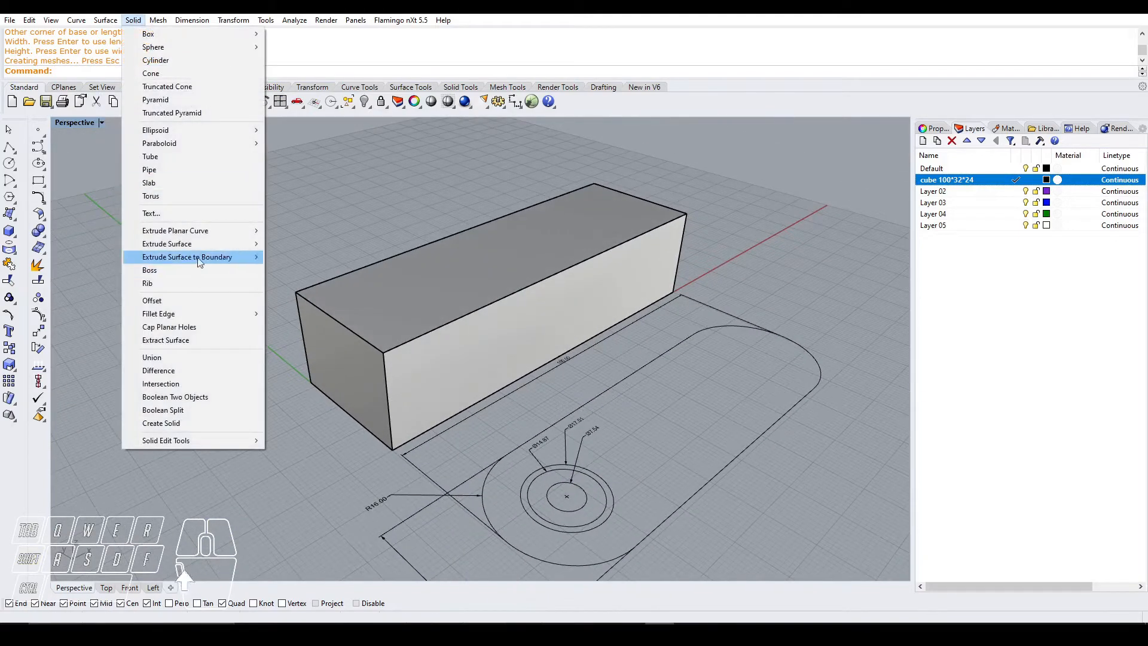
pyautogui.moveTo(206, 314)
pyautogui.click(300, 315)
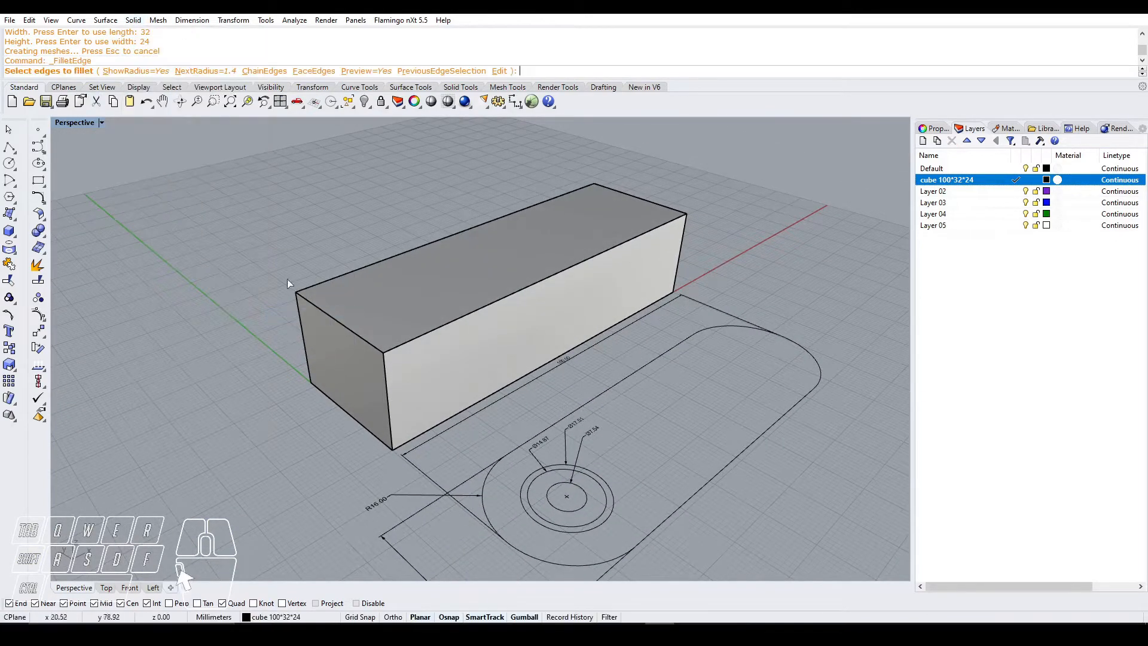
pyautogui.click(215, 72)
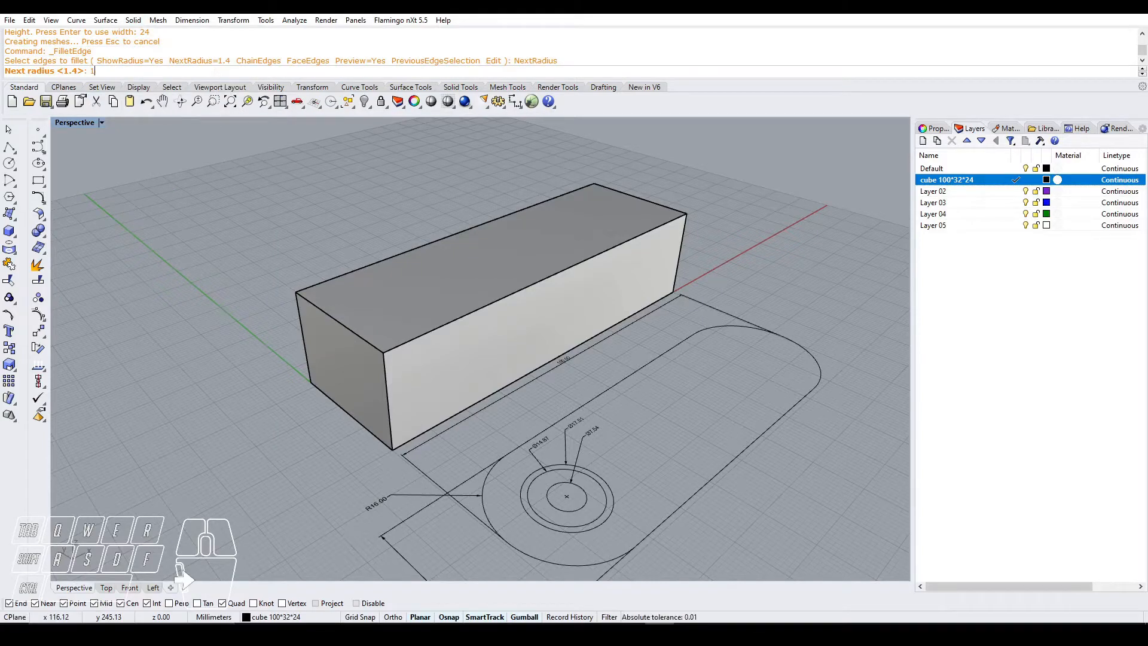
pyautogui.write('16')
pyautogui.press('Return')
pyautogui.scroll(-1, 214, 85)
pyautogui.keyDown('shift'); pyautogui.moveTo(348, 394); pyautogui.dragTo(300, 415, button='right'); pyautogui.keyUp('shift')
pyautogui.scroll(5, 301, 359)
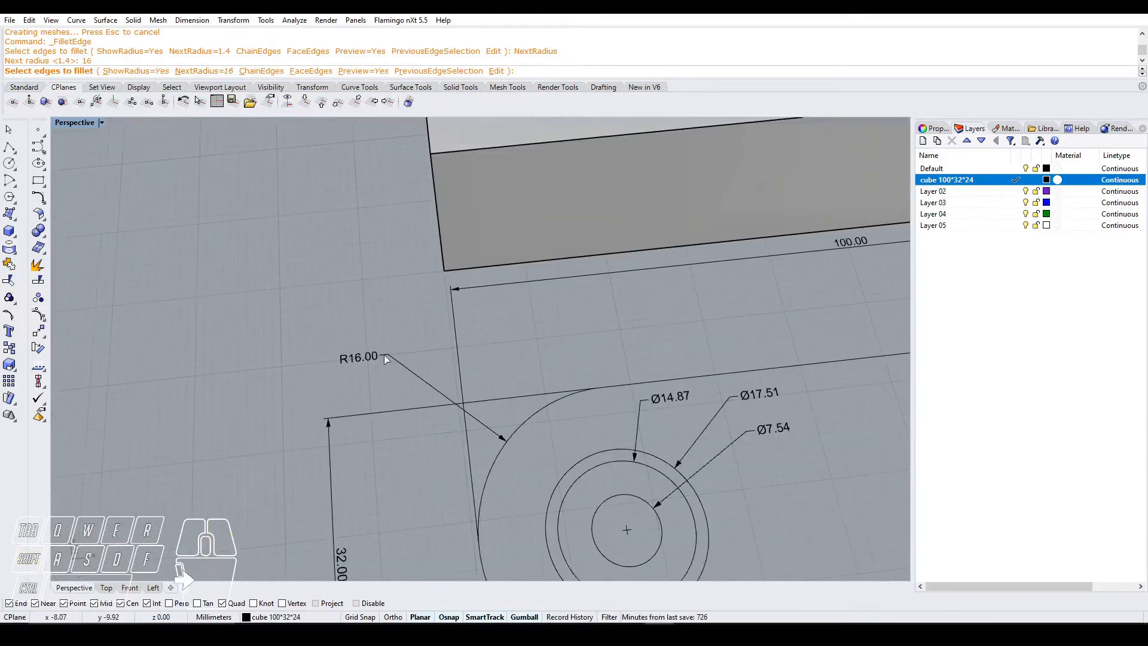
pyautogui.scroll(-7, 418, 389)
pyautogui.moveTo(492, 469); pyautogui.dragTo(522, 400, button='right')
pyautogui.scroll(1, 523, 400)
pyautogui.click(458, 336)
pyautogui.press('Return')
pyautogui.press('Return')
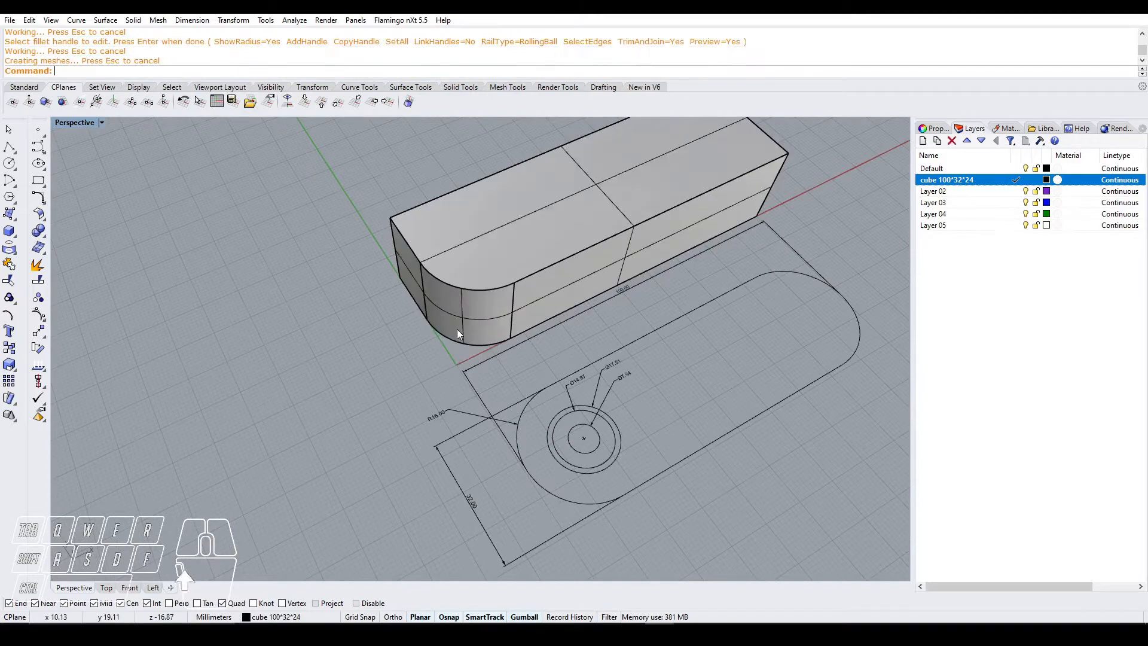
# - Fillet the three remaining vertical edges of the box with a 16 mm radius
pyautogui.moveTo(458, 335); pyautogui.dragTo(550, 317, button='right')
pyautogui.rightClick(393, 279)
pyautogui.click(391, 280)
pyautogui.scroll(-5, 391, 281)
pyautogui.moveTo(346, 302); pyautogui.dragTo(529, 284, button='right')
pyautogui.moveTo(449, 312); pyautogui.dragTo(568, 317, button='right')
pyautogui.scroll(5, 387, 379)
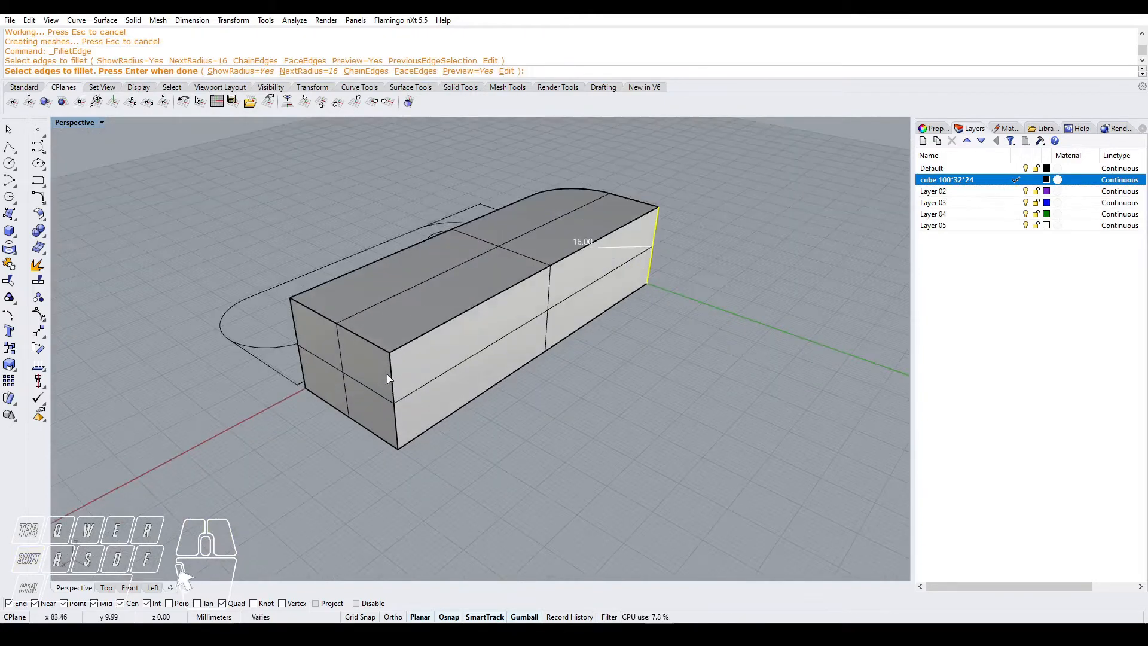
pyautogui.click(389, 378)
pyautogui.moveTo(389, 378); pyautogui.dragTo(515, 381, button='right')
pyautogui.click(700, 299)
pyautogui.press('Return')
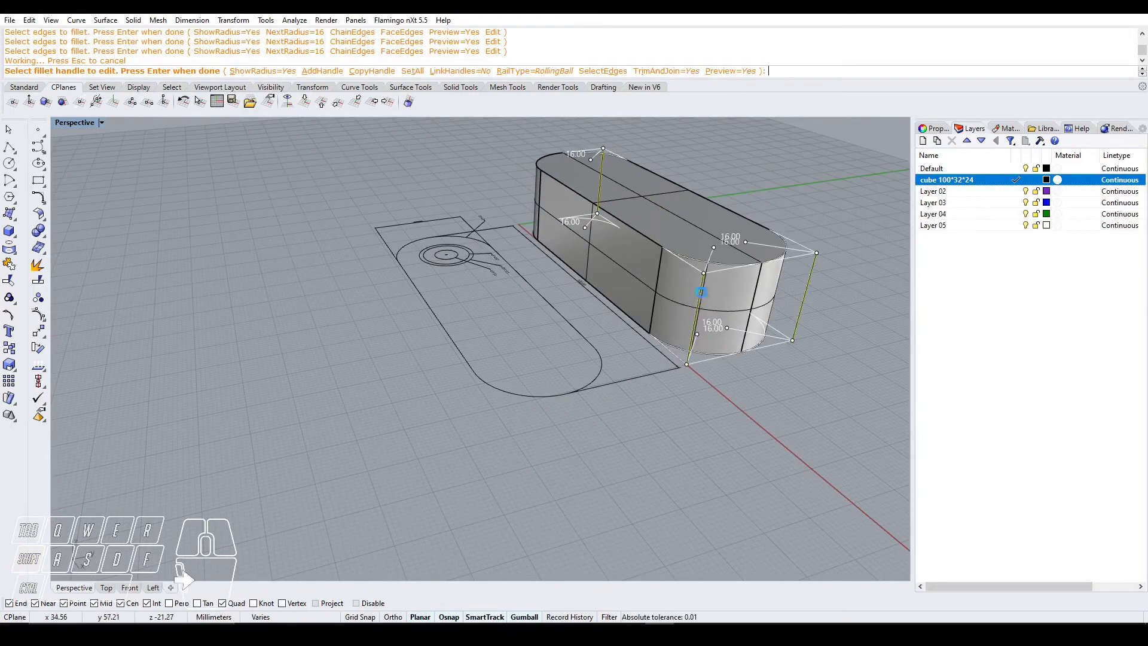
pyautogui.press('Return')
# - Fillet the whole chained top edge loop of the rounded block with a 12 mm radius
pyautogui.scroll(-5, 661, 296)
pyautogui.moveTo(661, 299); pyautogui.dragTo(329, 287, button='right')
pyautogui.scroll(6, 328, 287)
pyautogui.moveTo(406, 311)
pyautogui.mouseDown(button='right')
pyautogui.moveTo(456, 341)
pyautogui.moveTo(404, 294)
pyautogui.mouseUp(button='right')
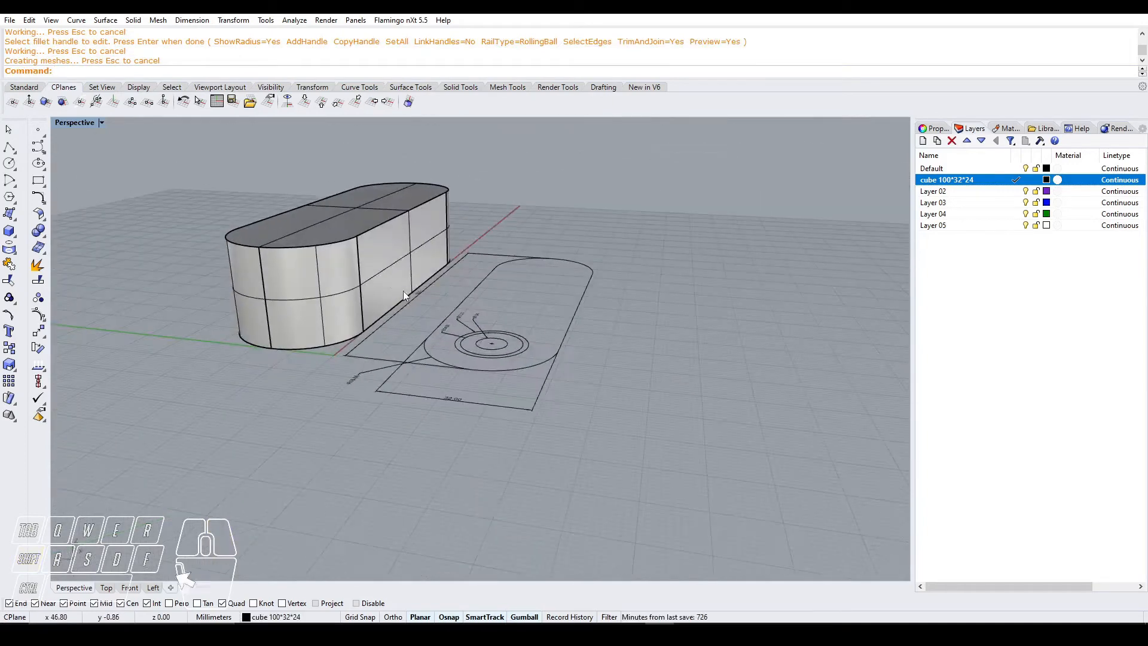
pyautogui.scroll(3, 437, 326)
pyautogui.click(133, 20)
pyautogui.moveTo(159, 311)
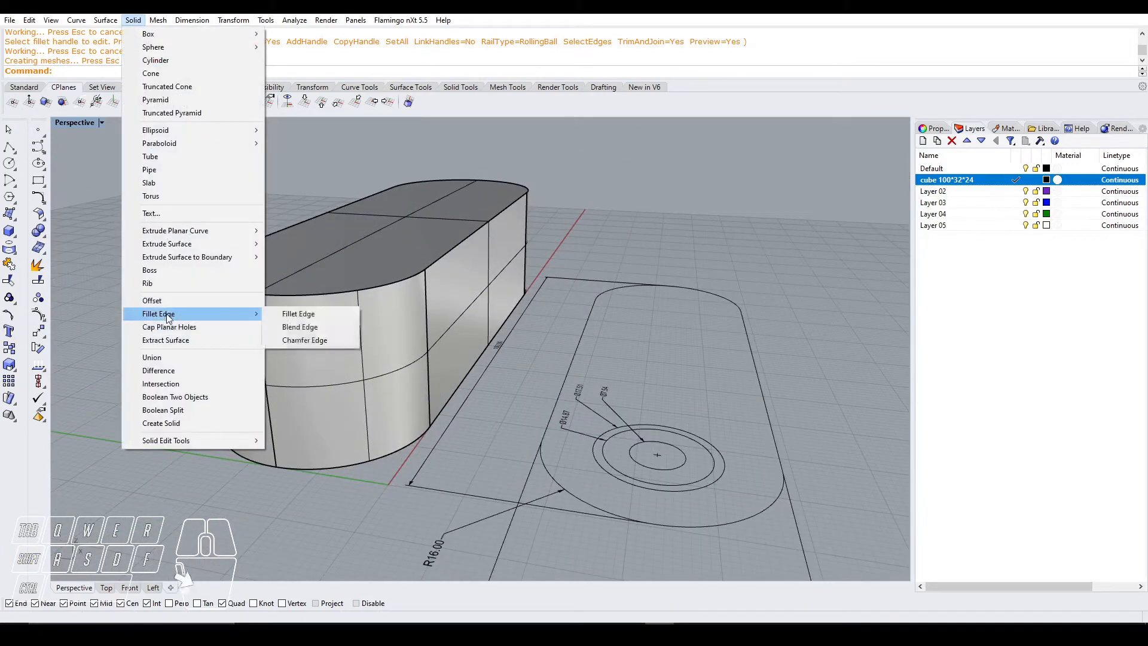
pyautogui.click(296, 312)
pyautogui.click(217, 71)
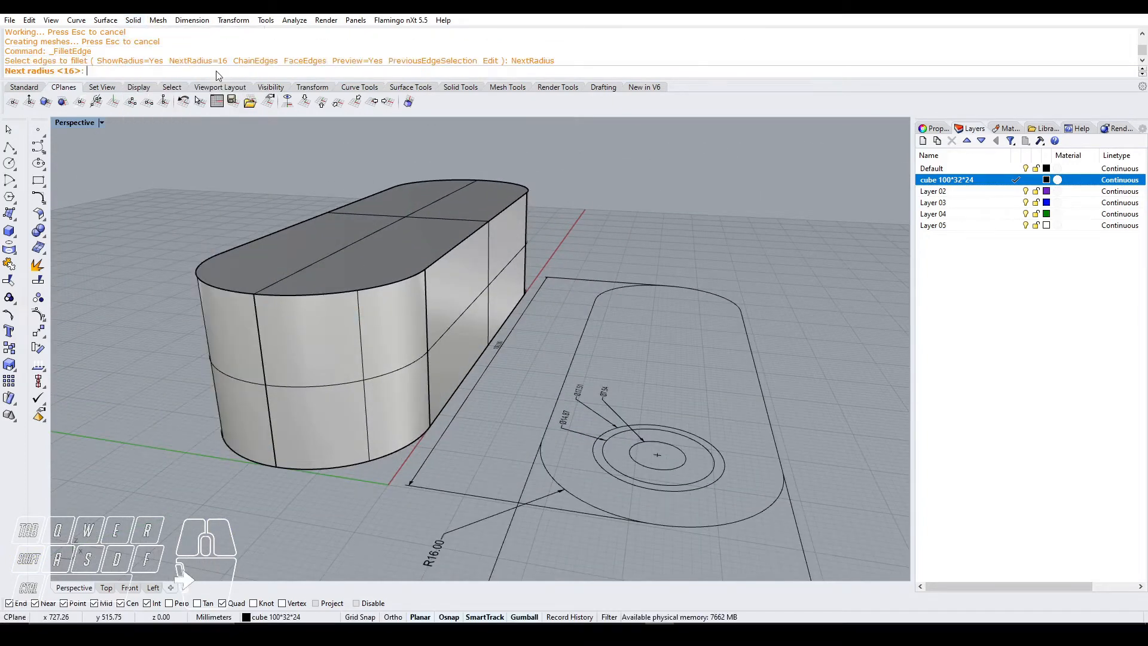
pyautogui.write('12')
pyautogui.press('Return')
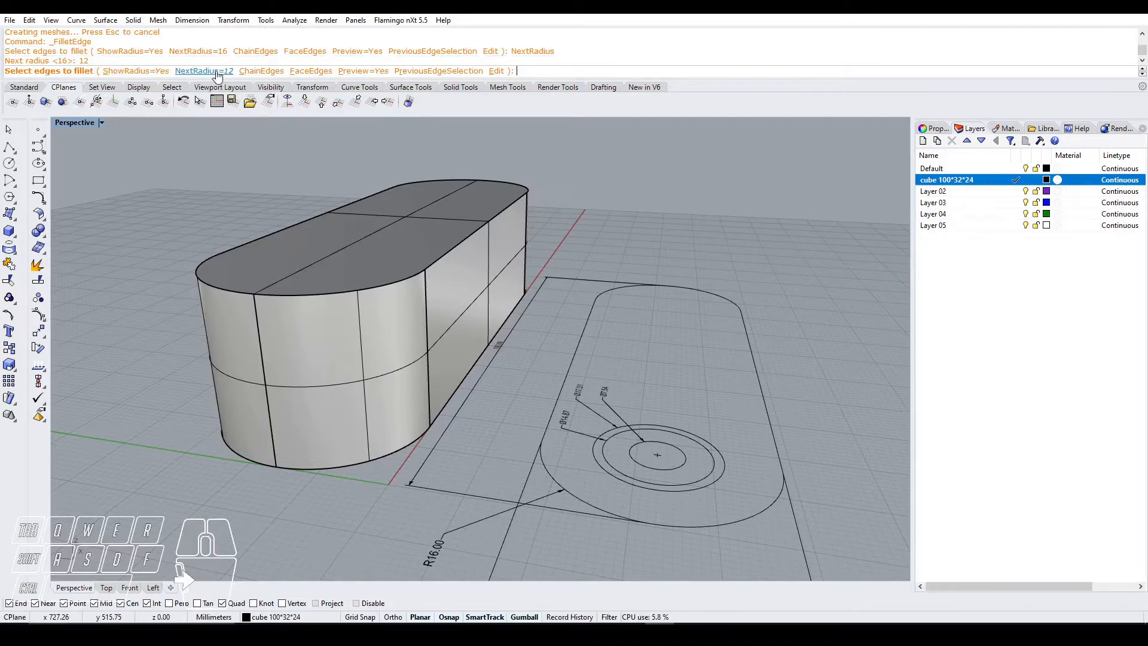
pyautogui.click(237, 294)
pyautogui.press('Escape')
pyautogui.rightClick(264, 196)
pyautogui.click(262, 71)
pyautogui.click(227, 293)
pyautogui.rightClick(227, 293)
pyautogui.rightClick(227, 293)
pyautogui.rightClick(228, 293)
# - Fillet the whole chained bottom edge loop of the block with the same 12 mm radius
pyautogui.moveTo(295, 405); pyautogui.dragTo(298, 386, button='right')
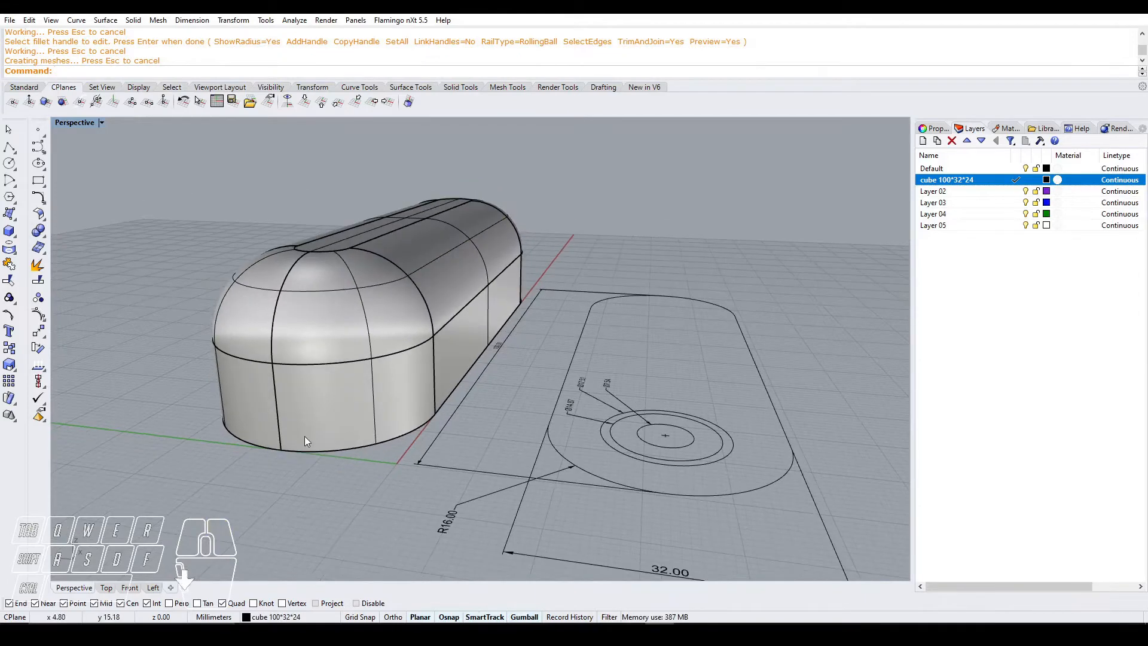
pyautogui.rightClick(305, 440)
pyautogui.click(305, 452)
pyautogui.click(365, 71)
pyautogui.click(350, 450)
pyautogui.rightClick(351, 452)
pyautogui.rightClick(351, 450)
pyautogui.rightClick(371, 325)
# - Dimension the rounded body's overall height in the Left view, placing the dimension beside the body
pyautogui.doubleClick(72, 124)
pyautogui.click(192, 20)
pyautogui.click(197, 31)
pyautogui.click(674, 402)
pyautogui.click(674, 515)
pyautogui.click(526, 498)
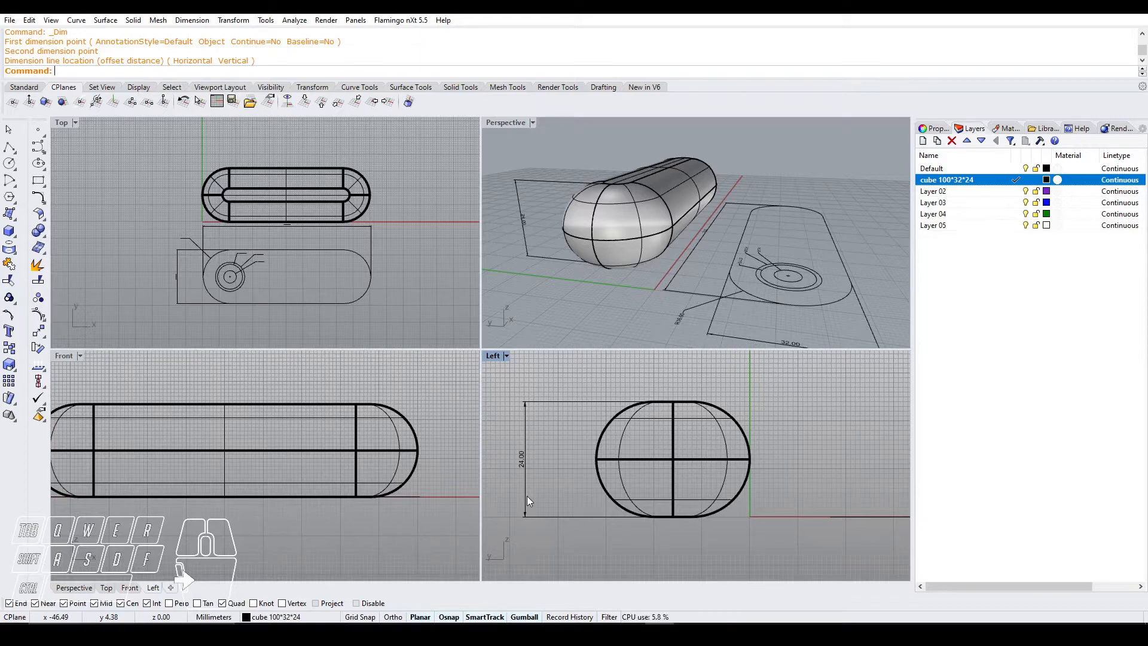
pyautogui.doubleClick(492, 356)
pyautogui.keyDown('shift'); pyautogui.moveTo(493, 355); pyautogui.dragTo(473, 300, button='right'); pyautogui.keyUp('shift')
pyautogui.scroll(4, 453, 254)
pyautogui.scroll(-4, 454, 254)
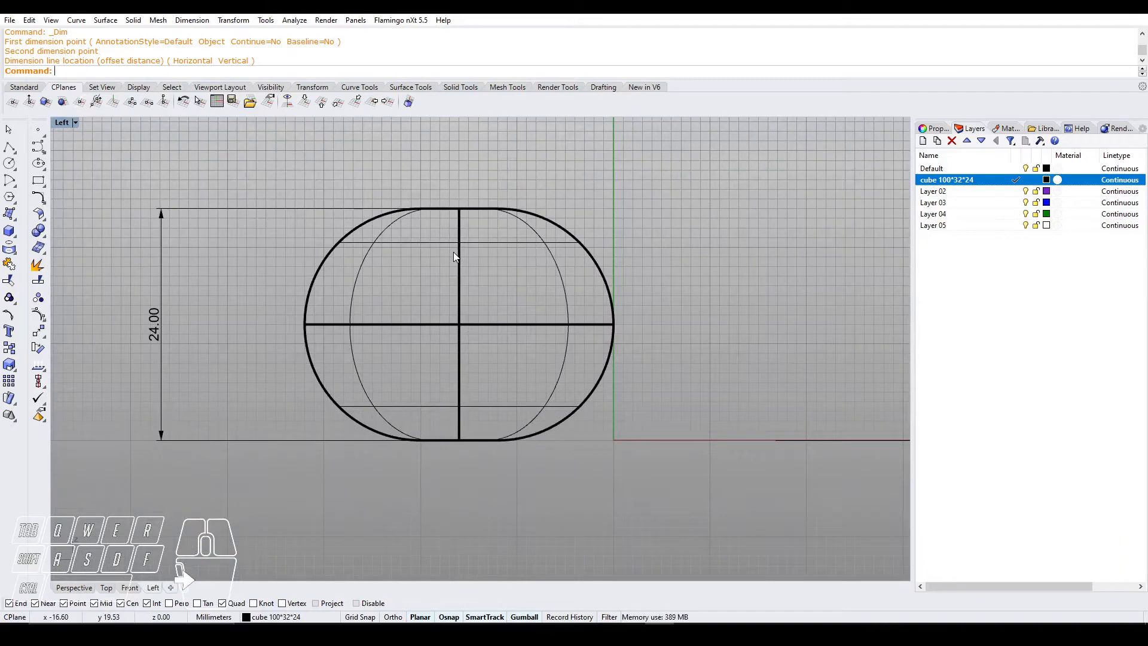
pyautogui.hotkey('ctrl', 'z')
pyautogui.hotkey('ctrl', 'y')
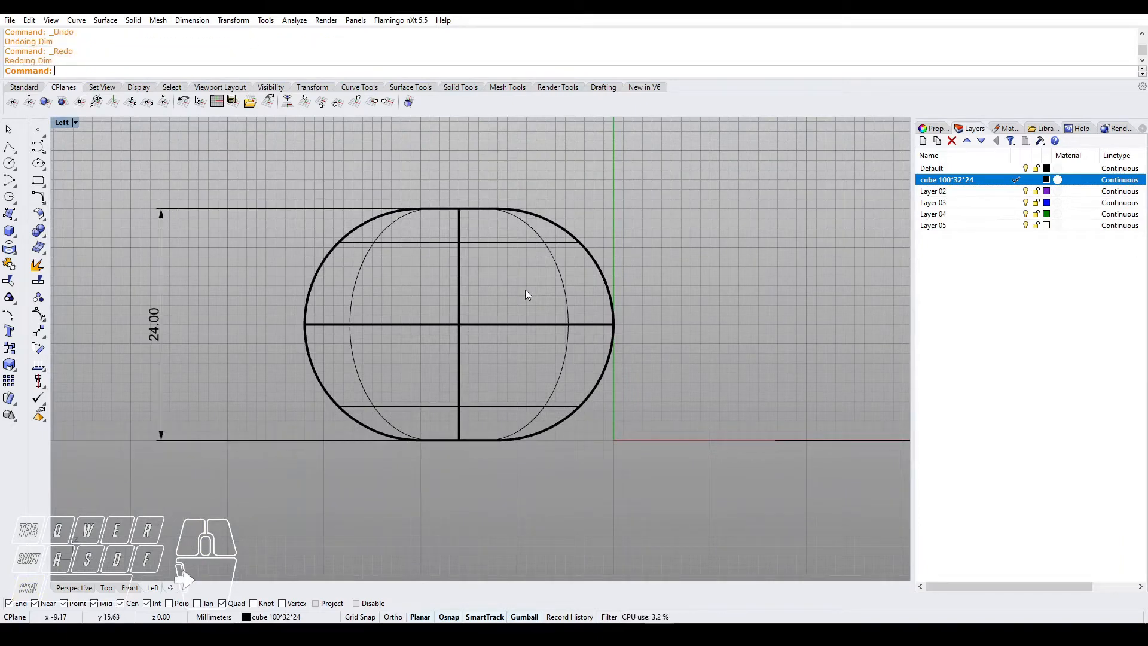
# - Try to draw a vertical line down from the middle of the body's top edge in the Left view
pyautogui.click(191, 21)
pyautogui.click(9, 148)
pyautogui.click(17, 160)
pyautogui.scroll(10, 464, 211)
pyautogui.moveTo(464, 211); pyautogui.dragTo(494, 242, button='right')
pyautogui.click(480, 238)
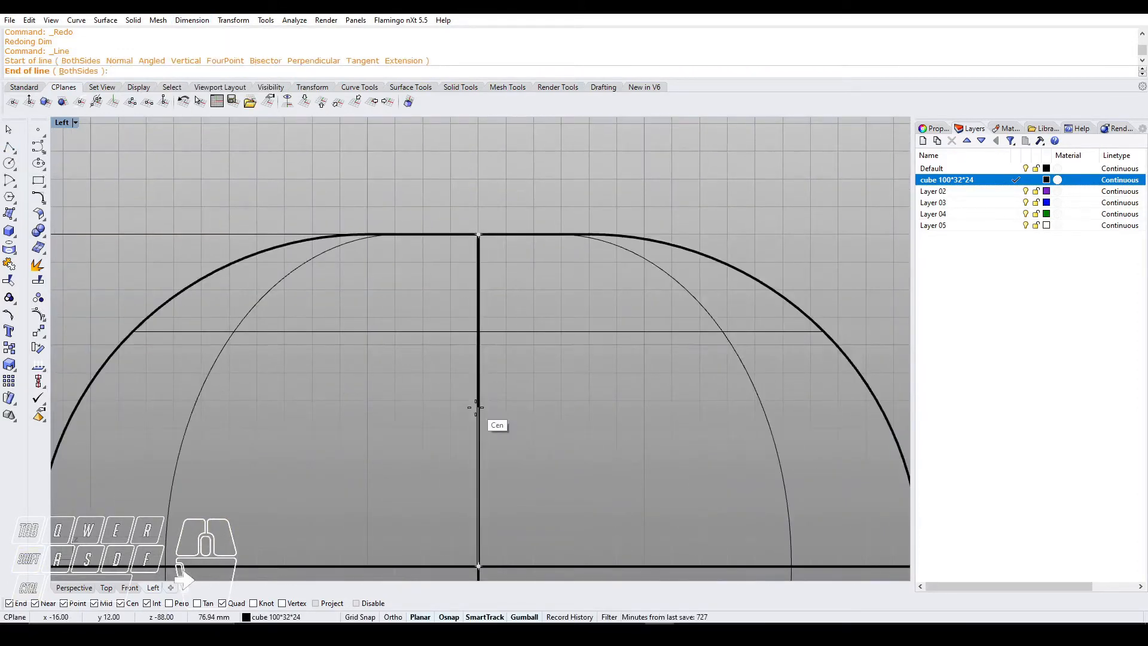
pyautogui.press('Return')
pyautogui.click(478, 401)
pyautogui.click(479, 390)
pyautogui.scroll(-8, 479, 388)
pyautogui.hotkey('ctrl', 'z')
pyautogui.click(490, 282)
pyautogui.scroll(6, 484, 317)
pyautogui.click(477, 347)
pyautogui.click(442, 299)
# - Draw a 2 mm vertical line upward from the middle of the body's top edge
pyautogui.click(9, 147)
pyautogui.click(16, 159)
pyautogui.click(475, 324)
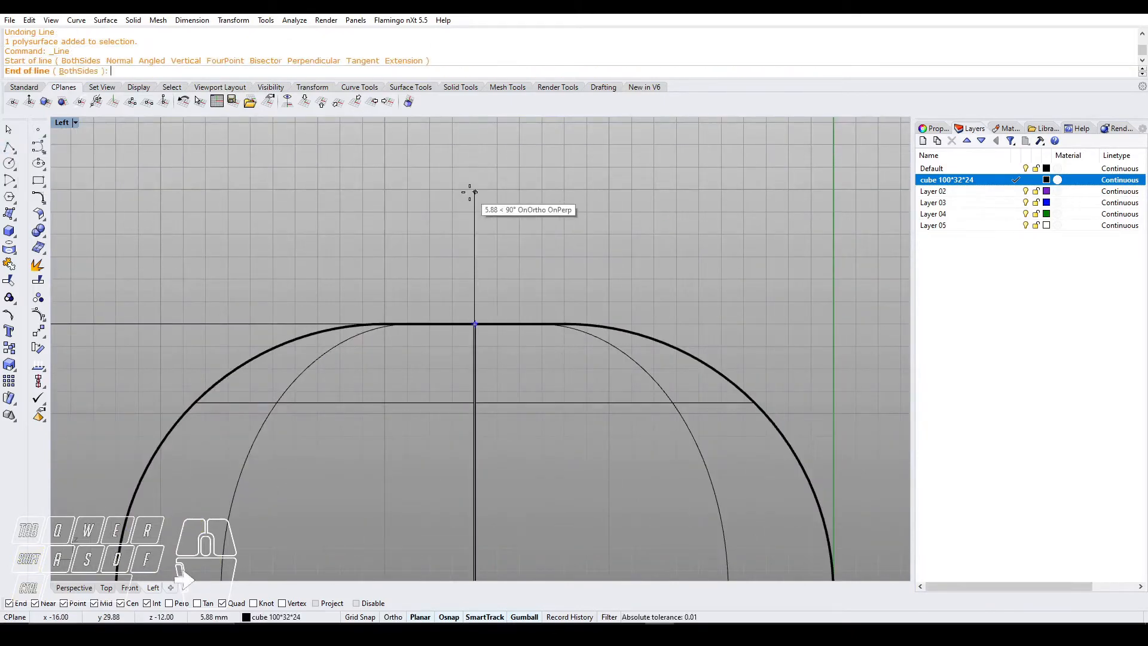
pyautogui.click(470, 194)
# - Move the 2 mm line down so that its upper end sits on the middle of the body's top edge
pyautogui.click(225, 25)
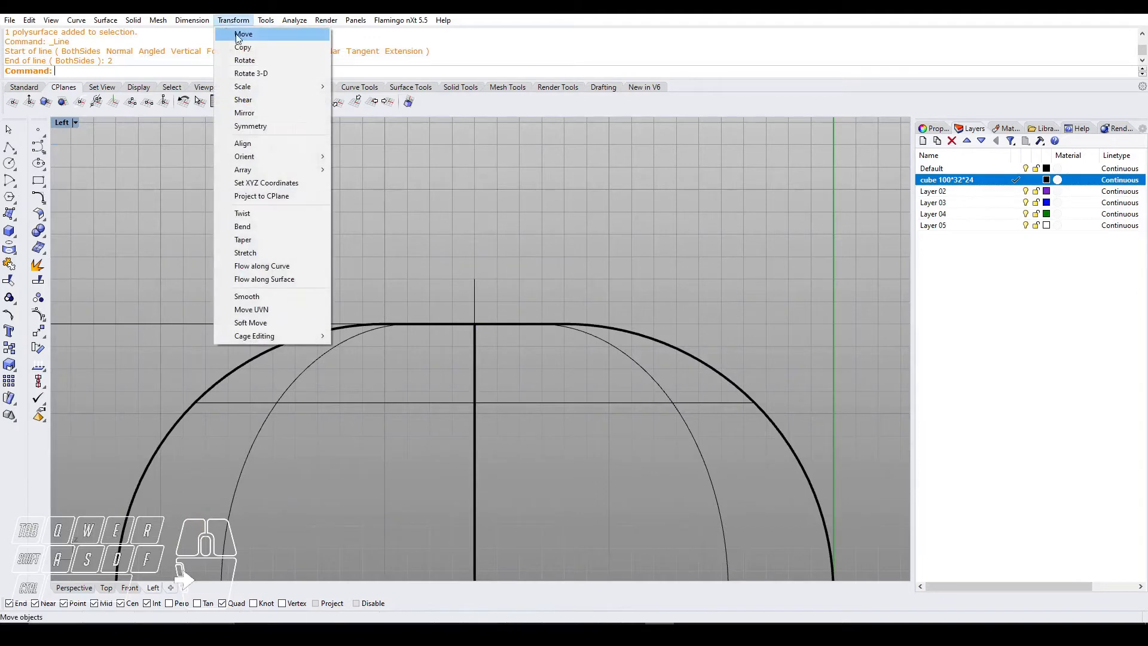
pyautogui.click(241, 35)
pyautogui.scroll(6, 428, 239)
pyautogui.moveTo(431, 240); pyautogui.dragTo(435, 176, button='right')
pyautogui.click(521, 276)
pyautogui.rightClick(524, 269)
pyautogui.click(526, 248)
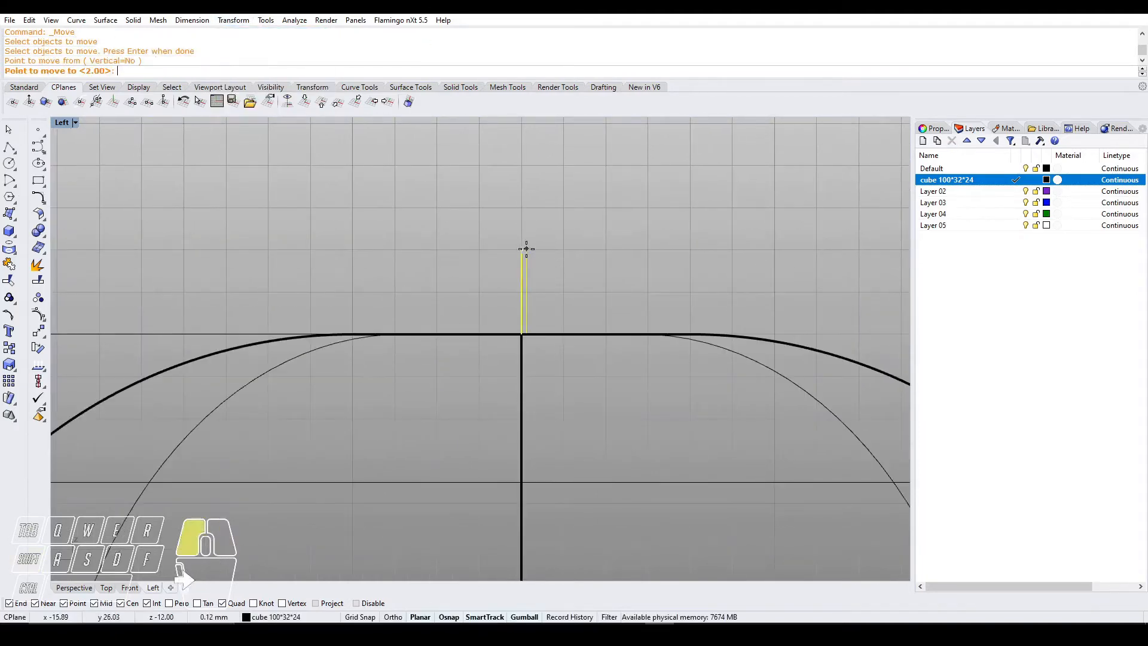
pyautogui.click(521, 335)
# - Draw a long horizontal line from the lower end of the 2 mm line to well beyond the body's side
pyautogui.click(524, 374)
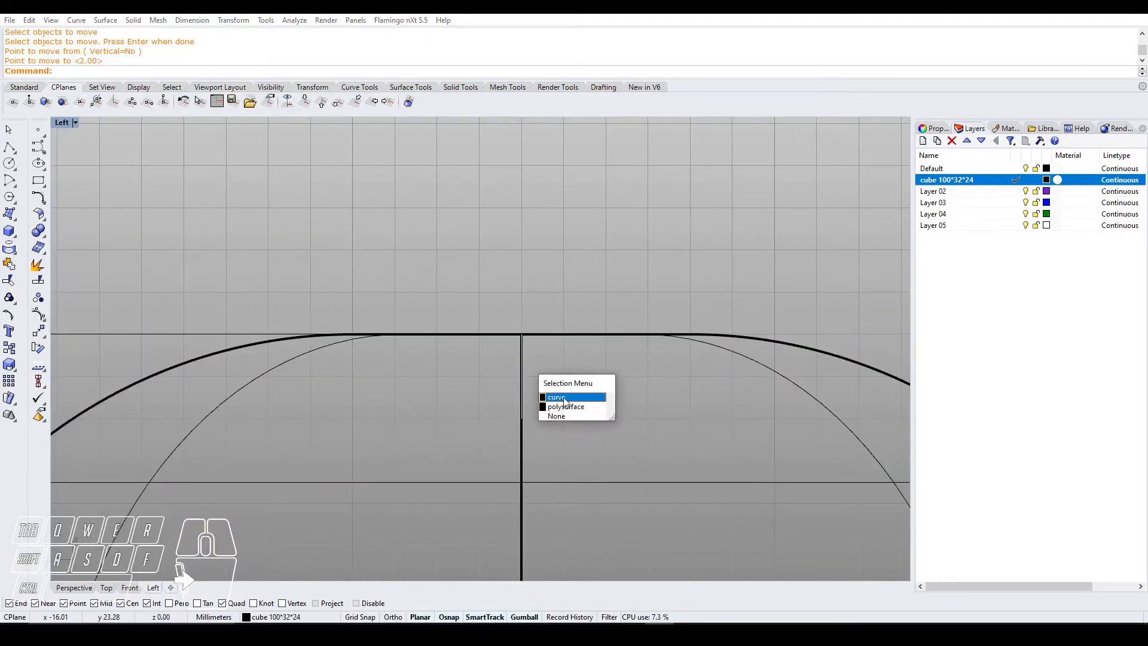
pyautogui.click(562, 397)
pyautogui.scroll(-12, 562, 397)
pyautogui.moveTo(803, 398); pyautogui.dragTo(772, 313, button='right')
pyautogui.click(15, 152)
pyautogui.click(22, 164)
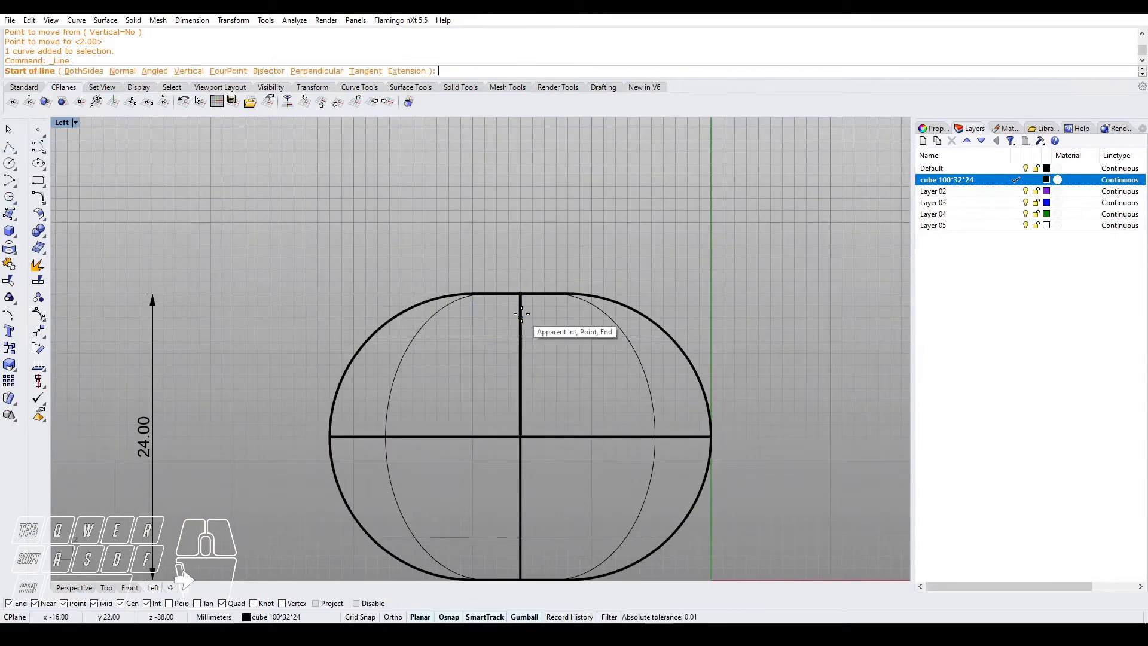
pyautogui.click(520, 315)
pyautogui.scroll(-12, 521, 314)
pyautogui.keyDown('shift'); pyautogui.click(802, 311); pyautogui.keyUp('shift')
# - Shift the horizontal line sideways along its own direction so it crosses the body and extends past both sides
pyautogui.click(758, 315)
pyautogui.scroll(2, 727, 282)
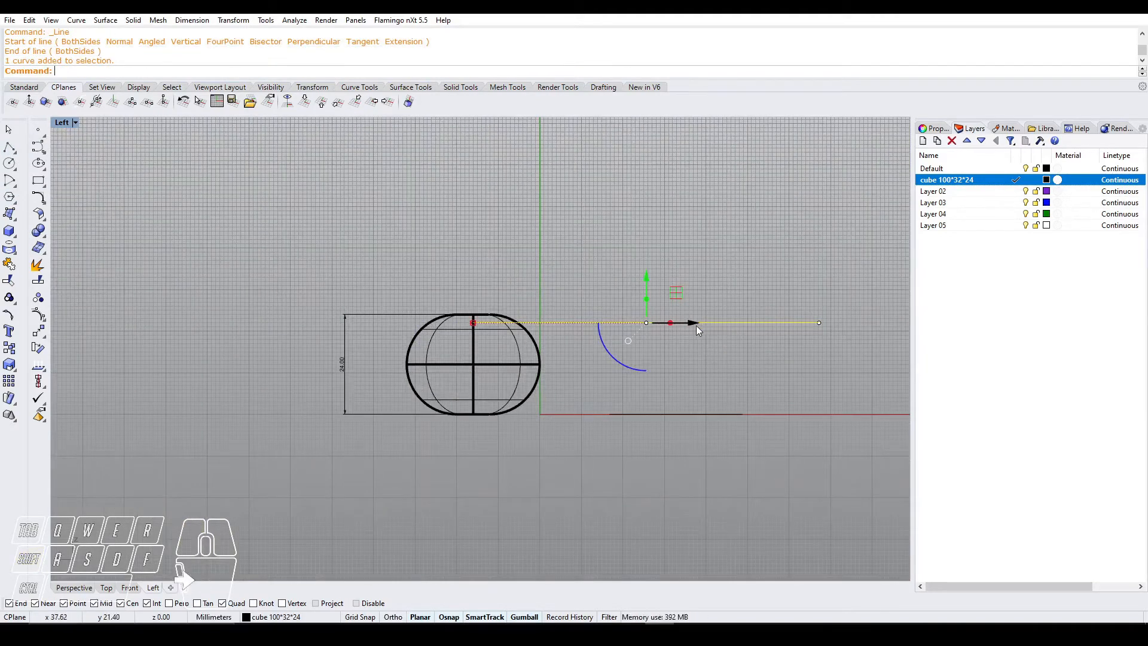
pyautogui.moveTo(689, 324); pyautogui.dragTo(602, 334)
pyautogui.moveTo(530, 341); pyautogui.dragTo(519, 341)
pyautogui.click(635, 414)
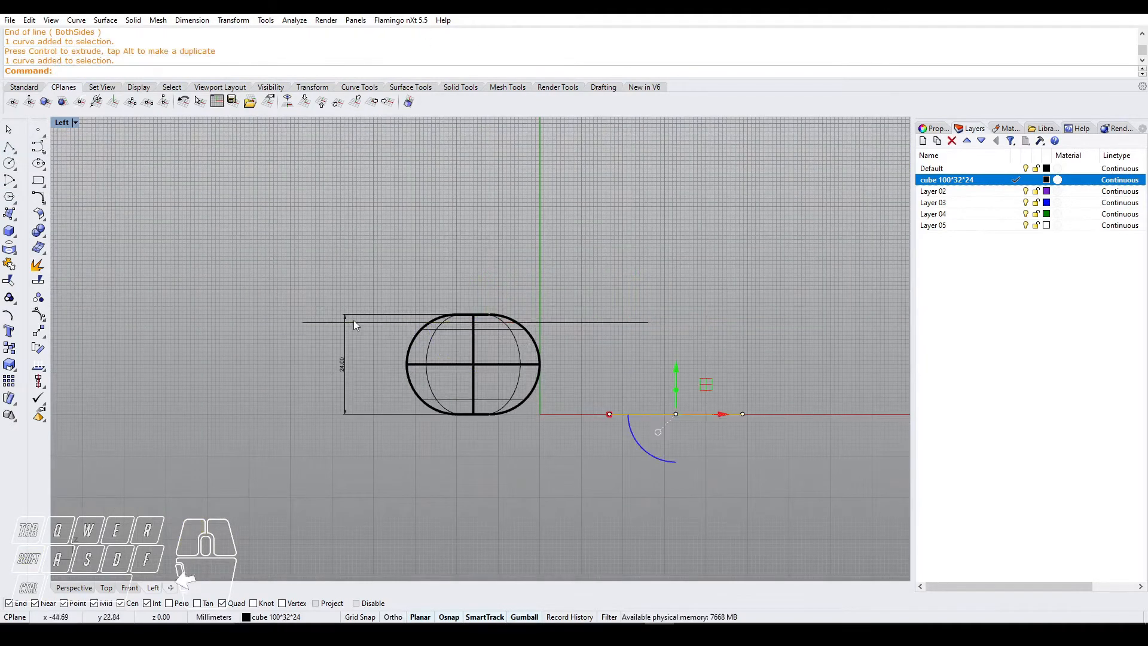
# - Wire-cut the body along the horizontal line through its full depth, keeping both pieces
pyautogui.click(35, 237)
pyautogui.click(74, 273)
pyautogui.scroll(4, 536, 323)
pyautogui.press('Escape')
pyautogui.press('Escape')
pyautogui.rightClick(539, 322)
pyautogui.click(539, 323)
pyautogui.click(484, 338)
pyautogui.press('Return')
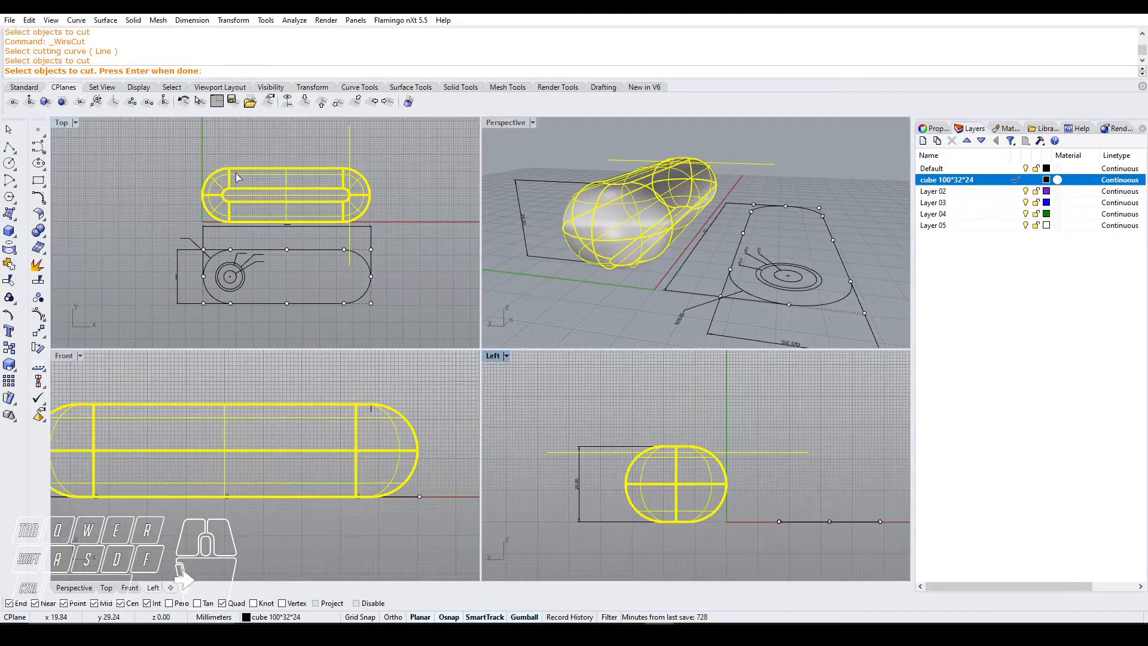
pyautogui.click(147, 180)
pyautogui.scroll(-3, 257, 389)
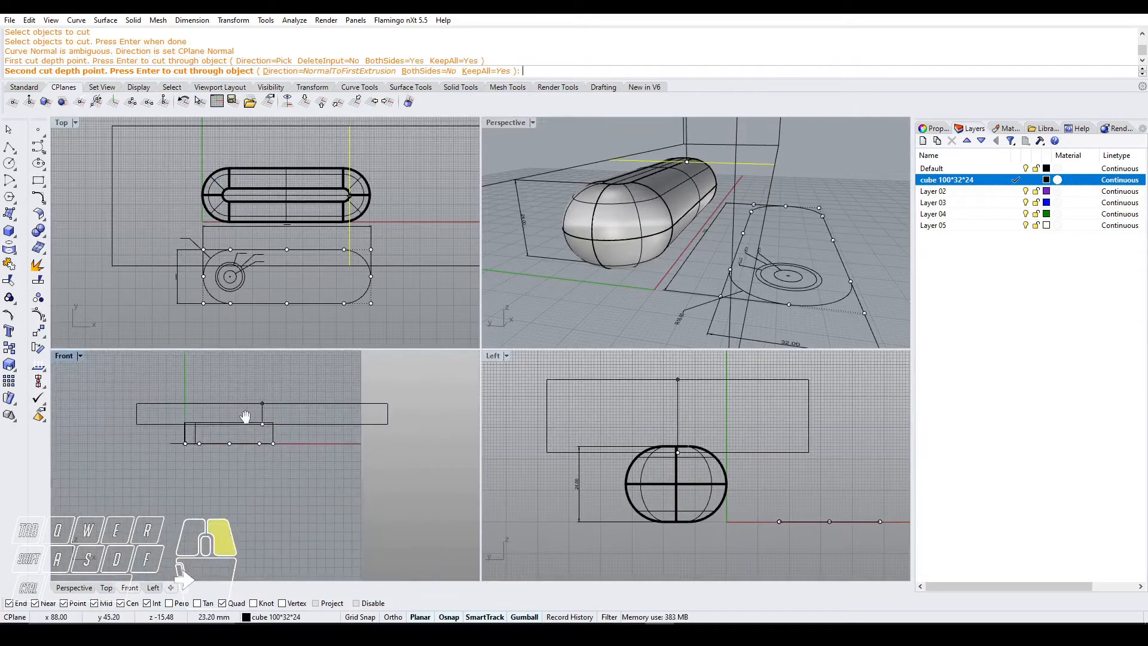
pyautogui.click(249, 435)
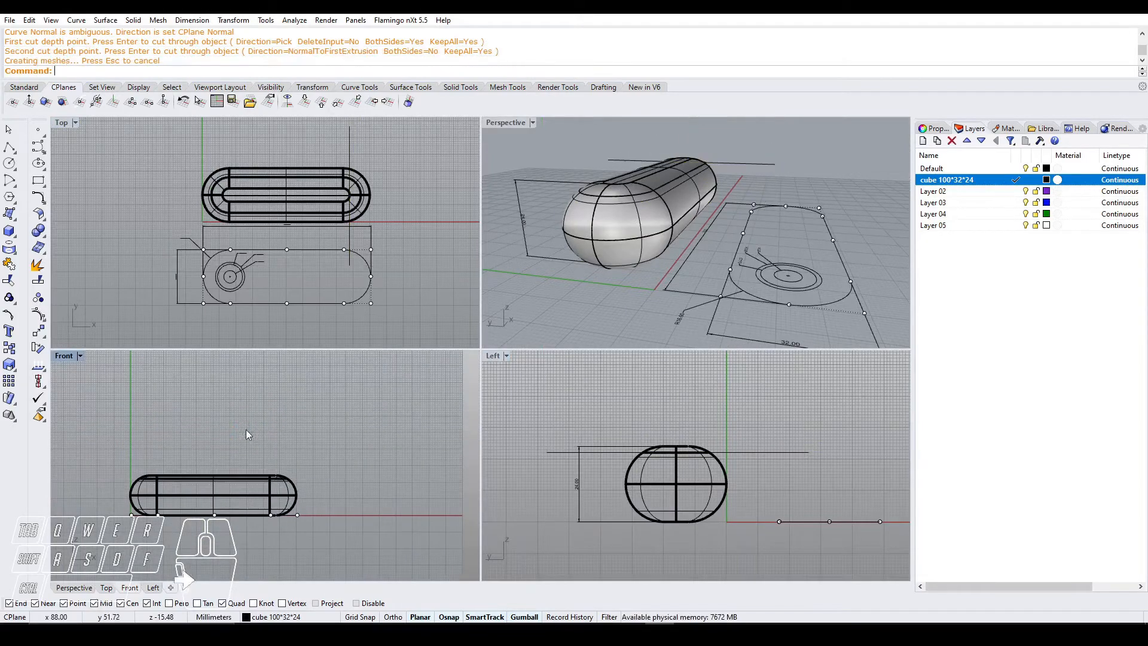
# - Delete the thin slice cut off the top of the body
pyautogui.doubleClick(502, 123)
pyautogui.moveTo(473, 216); pyautogui.dragTo(347, 291, button='right')
pyautogui.click(461, 238)
pyautogui.press('Delete')
pyautogui.scroll(3, 347, 291)
pyautogui.doubleClick(73, 122)
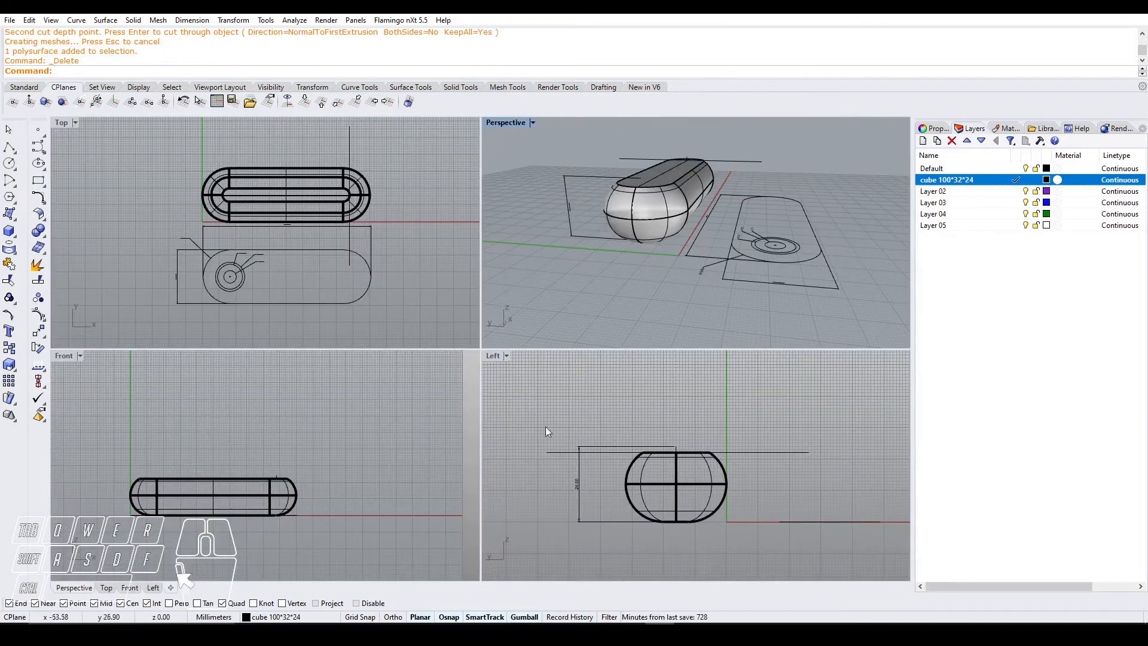
# - Add a vertical linear dimension for the cut body's height in the Left view, inside the existing height dimension
pyautogui.doubleClick(487, 357)
pyautogui.click(233, 20)
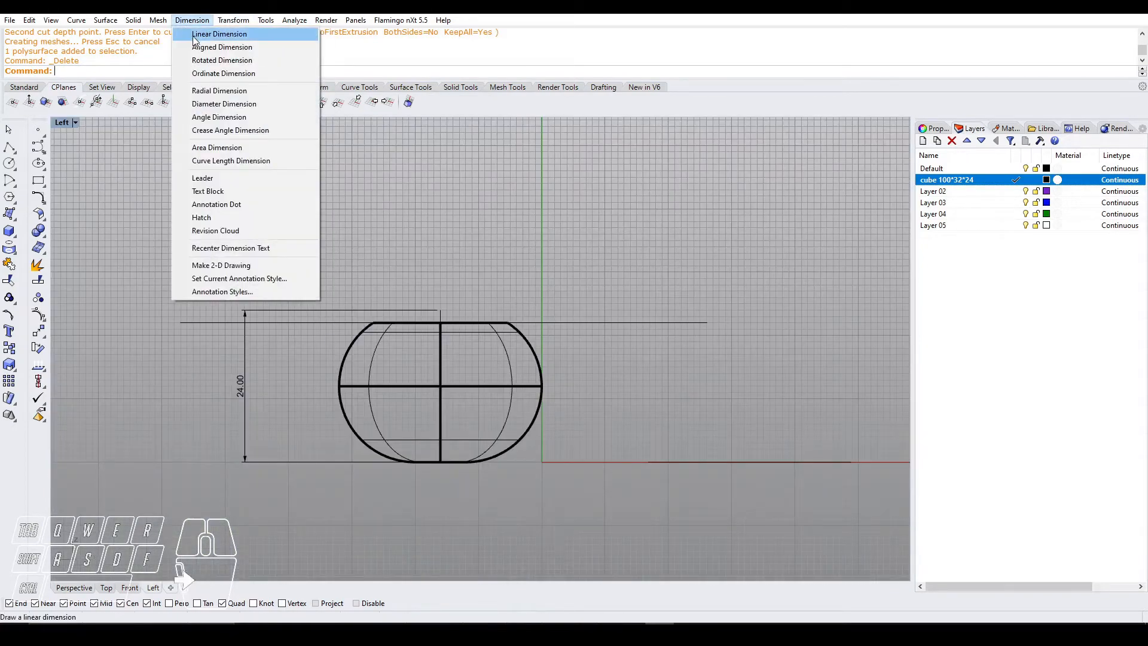
pyautogui.click(227, 34)
pyautogui.click(440, 322)
pyautogui.click(441, 462)
pyautogui.click(265, 364)
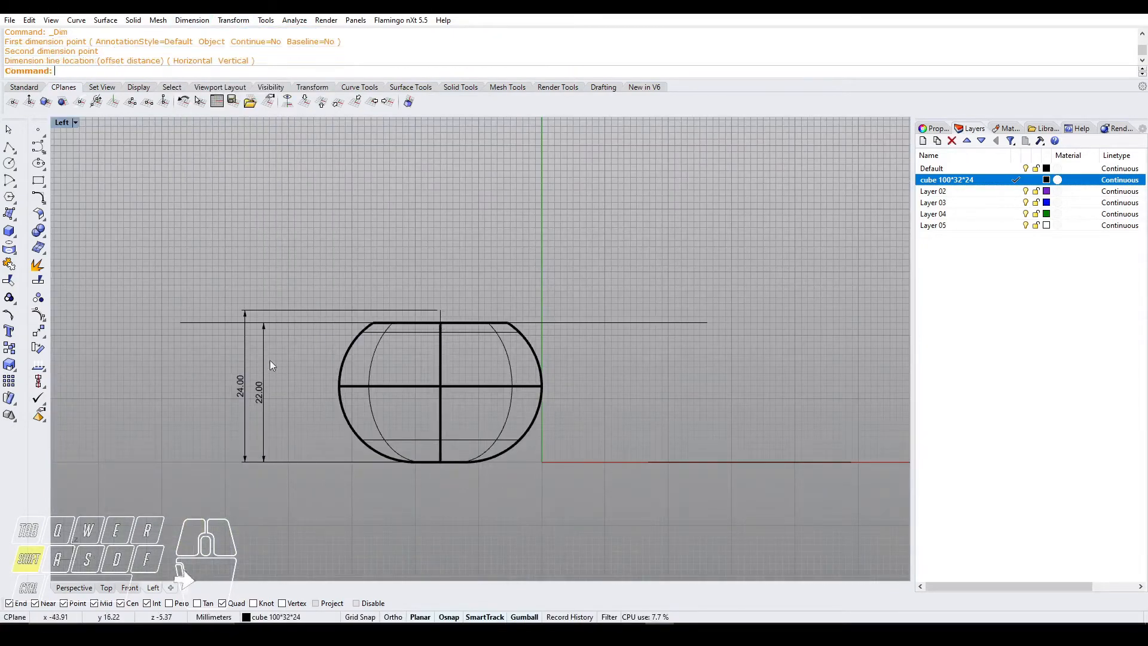
pyautogui.scroll(1, 442, 320)
pyautogui.doubleClick(64, 124)
pyautogui.click(133, 19)
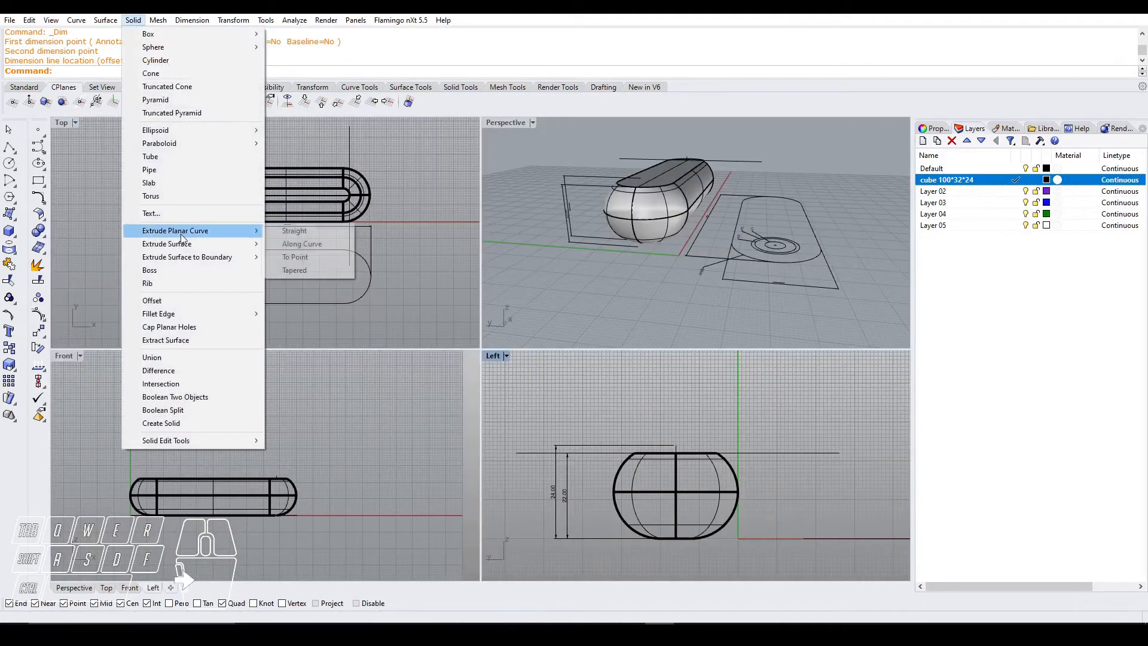
pyautogui.click(159, 313)
pyautogui.press('Escape')
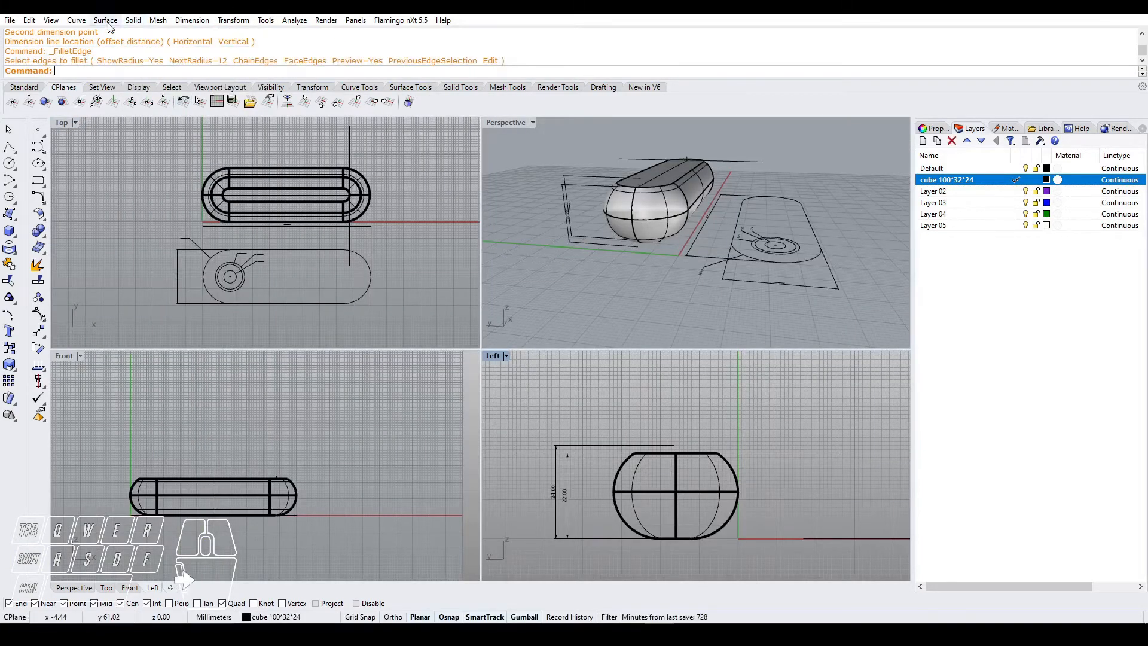
# - Try to fillet all edges around the body's flat top face with a 1.4 mm radius
pyautogui.click(132, 20)
pyautogui.moveTo(159, 313)
pyautogui.click(280, 312)
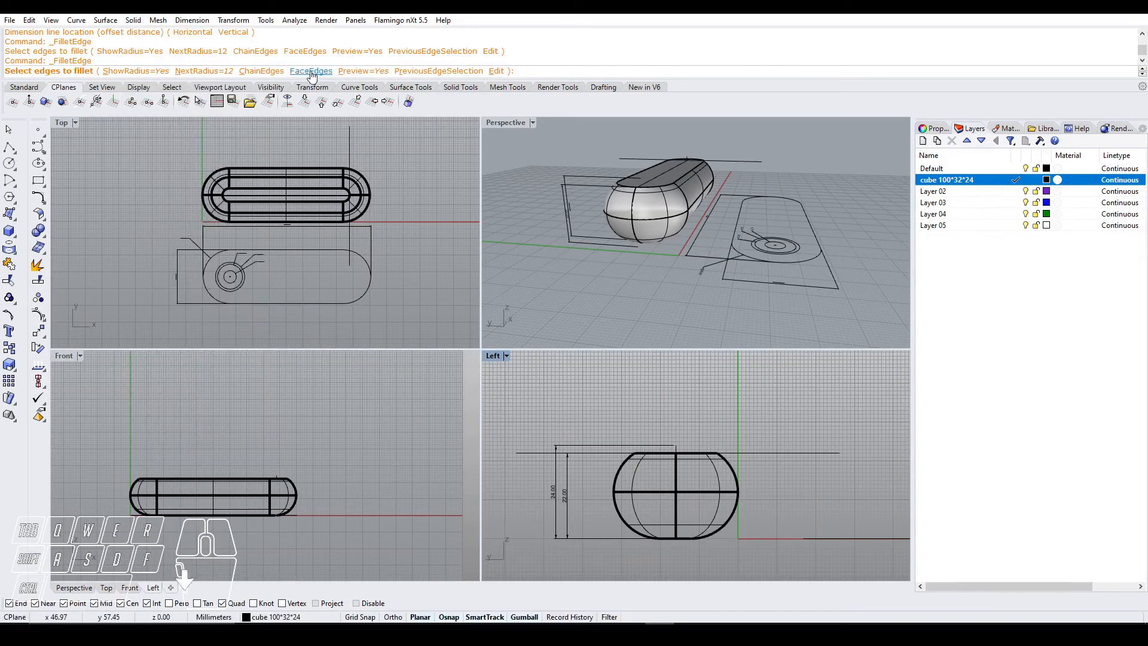
pyautogui.click(203, 71)
pyautogui.write('1.4')
pyautogui.press('Return')
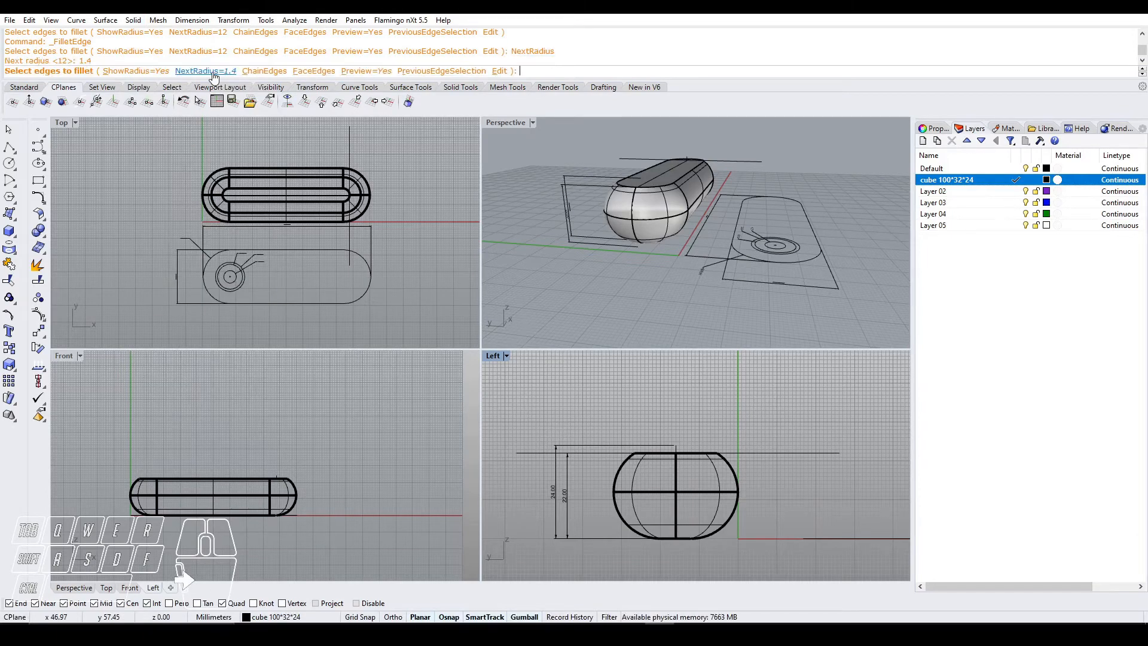
pyautogui.click(314, 72)
pyautogui.doubleClick(508, 124)
pyautogui.moveTo(503, 164); pyautogui.dragTo(313, 259, button='right')
pyautogui.scroll(3, 498, 261)
pyautogui.scroll(-3, 498, 260)
pyautogui.click(506, 261)
pyautogui.scroll(3, 609, 325)
pyautogui.rightClick(609, 326)
pyautogui.scroll(3, 609, 325)
pyautogui.rightClick(609, 325)
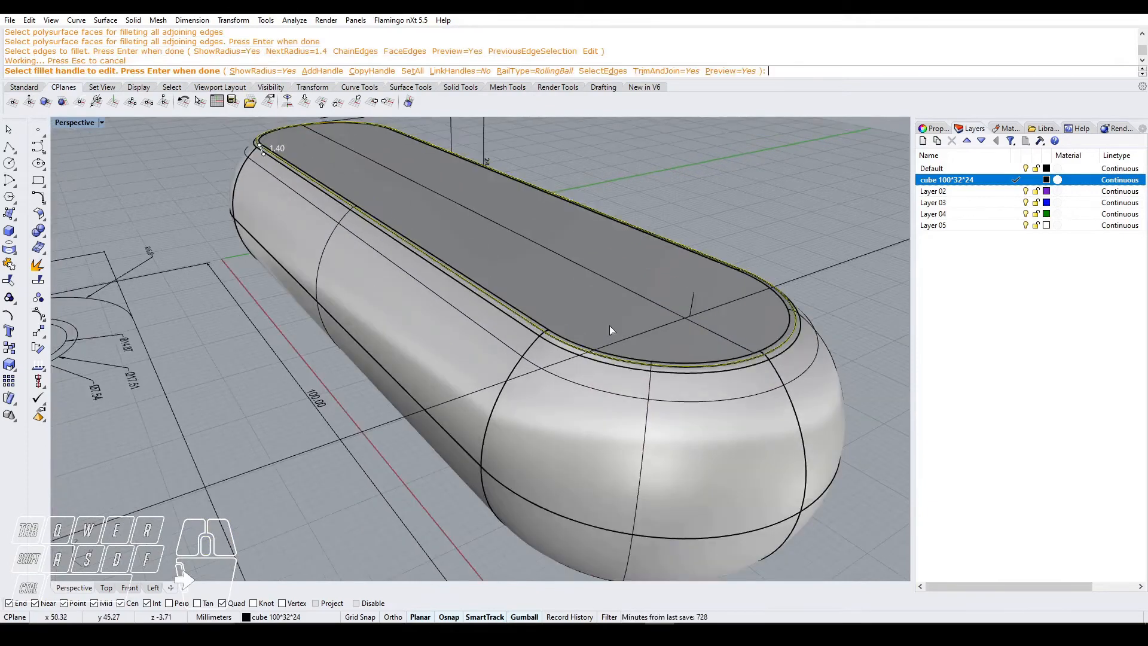
# - Undo the last fillet on the edges of the top face
pyautogui.scroll(-3, 415, 264)
pyautogui.moveTo(415, 265); pyautogui.dragTo(599, 289, button='right')
pyautogui.hotkey('ctrl', 'z')
pyautogui.press('Escape')
# - Fillet all edges of the body's flat top face with a 1.5 mm radius
pyautogui.rightClick(444, 283)
pyautogui.click(205, 70)
pyautogui.write('1.5')
pyautogui.press('Return')
pyautogui.click(314, 70)
pyautogui.click(374, 289)
pyautogui.rightClick(375, 291)
pyautogui.rightClick(402, 214)
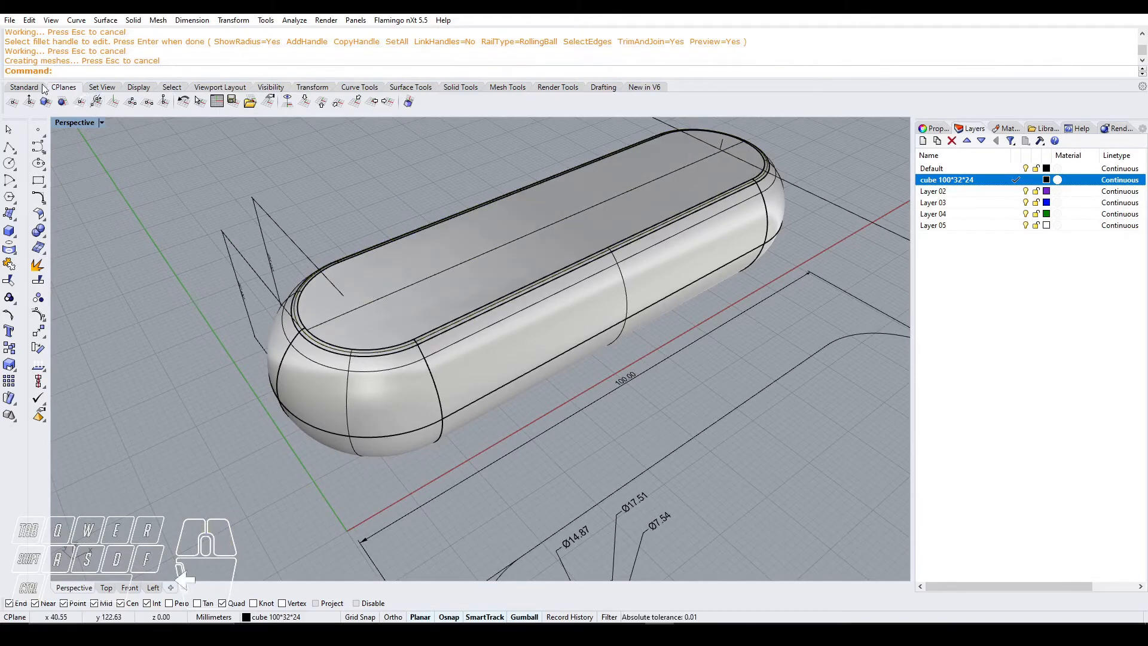
# - Examine the filleted body in the Shade preview and the Artistic, Arctic, Rendered and Shaded display modes of the Perspective view
pyautogui.click(25, 88)
pyautogui.click(448, 102)
pyautogui.moveTo(323, 323)
pyautogui.mouseDown(button='right')
pyautogui.moveTo(436, 357)
pyautogui.moveTo(538, 364)
pyautogui.moveTo(347, 352)
pyautogui.moveTo(456, 336)
pyautogui.mouseUp(button='right')
pyautogui.scroll(3, 592, 366)
pyautogui.scroll(4, 353, 352)
pyautogui.click(101, 122)
pyautogui.click(100, 235)
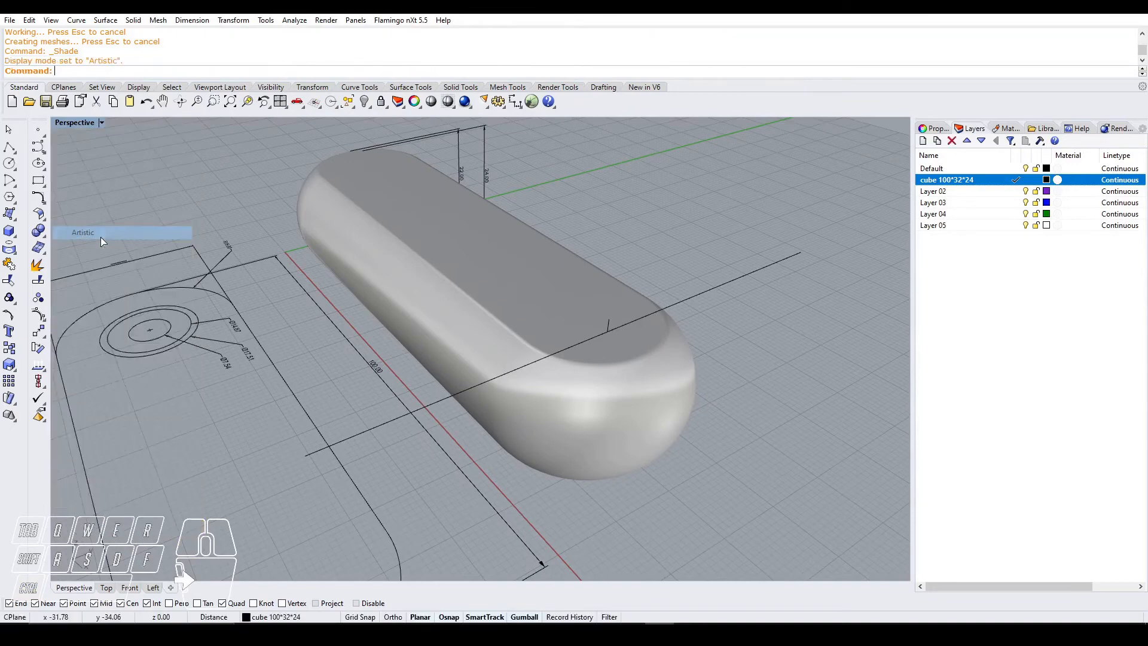
pyautogui.click(102, 123)
pyautogui.click(96, 258)
pyautogui.click(102, 123)
pyautogui.click(90, 179)
pyautogui.click(101, 122)
pyautogui.click(97, 166)
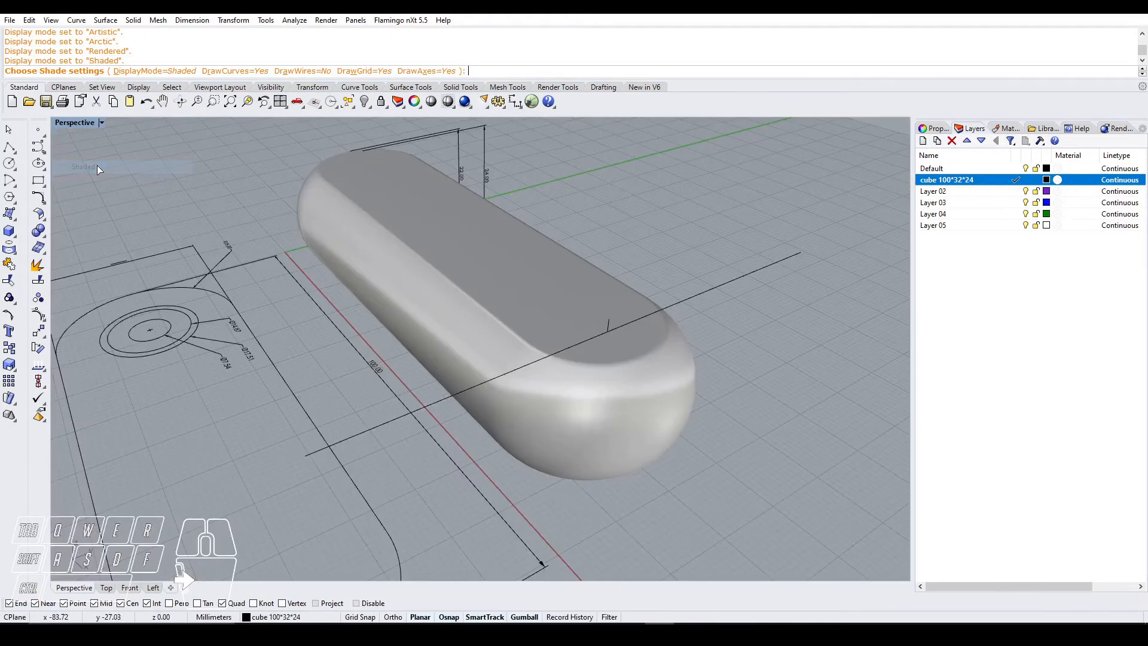
pyautogui.moveTo(612, 247)
pyautogui.mouseDown(button='right')
pyautogui.moveTo(492, 256)
pyautogui.moveTo(705, 372)
pyautogui.mouseUp(button='right')
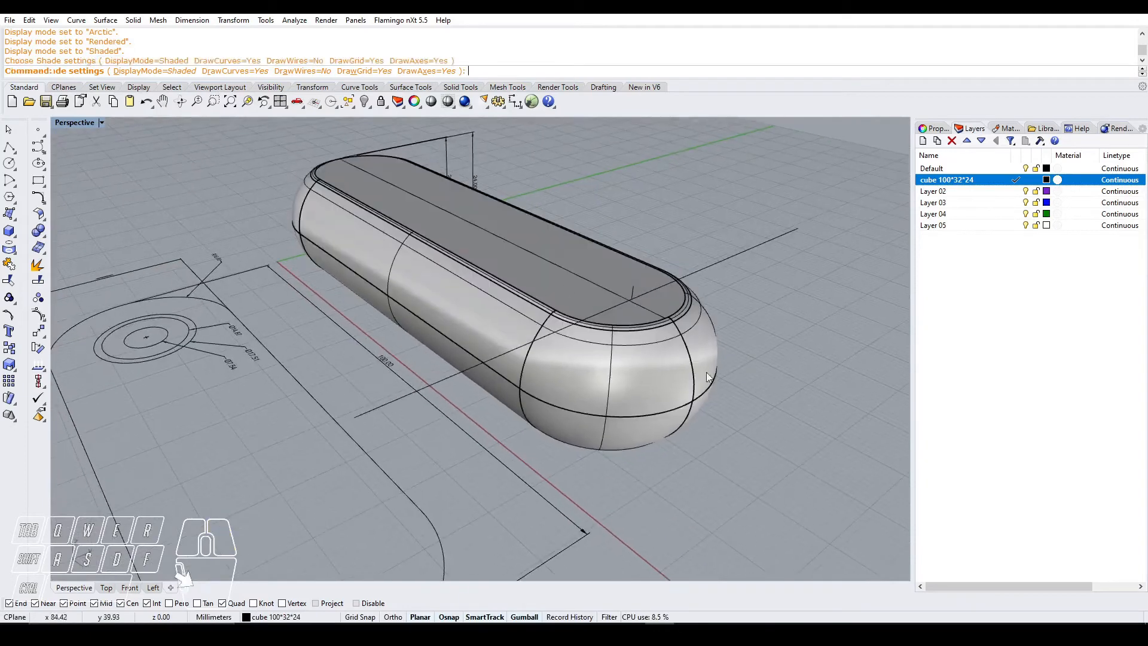
# - Set the material's type to Plastic and its colour to a medium grey of RGB 174
pyautogui.click(665, 309)
pyautogui.click(1005, 128)
pyautogui.press('BackSpace')
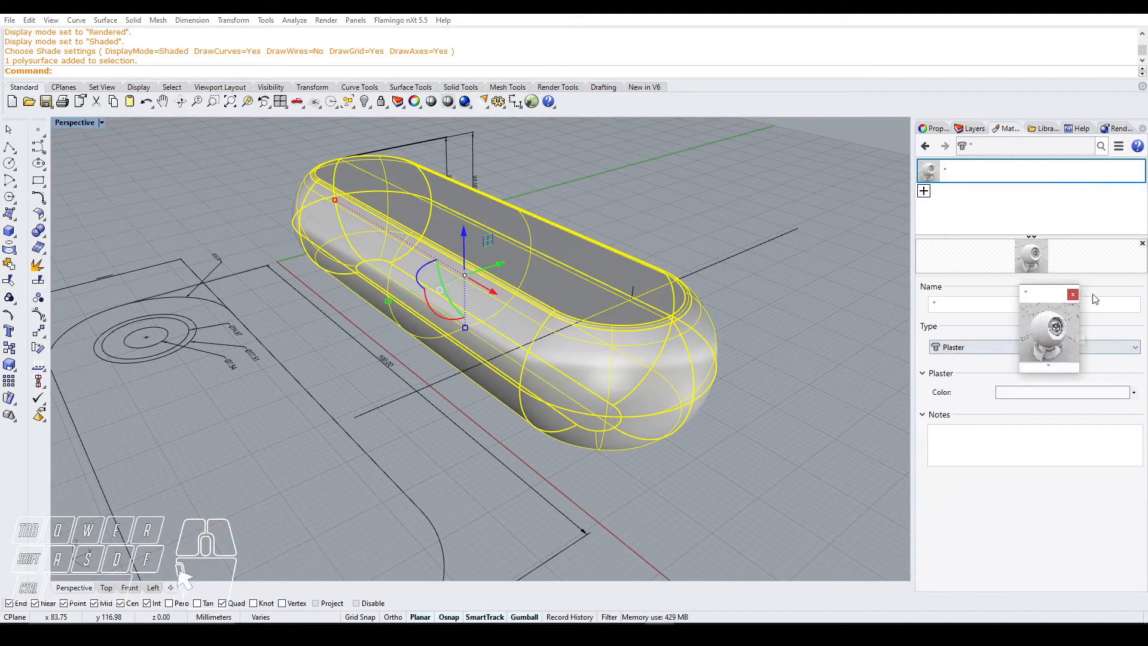
pyautogui.click(956, 347)
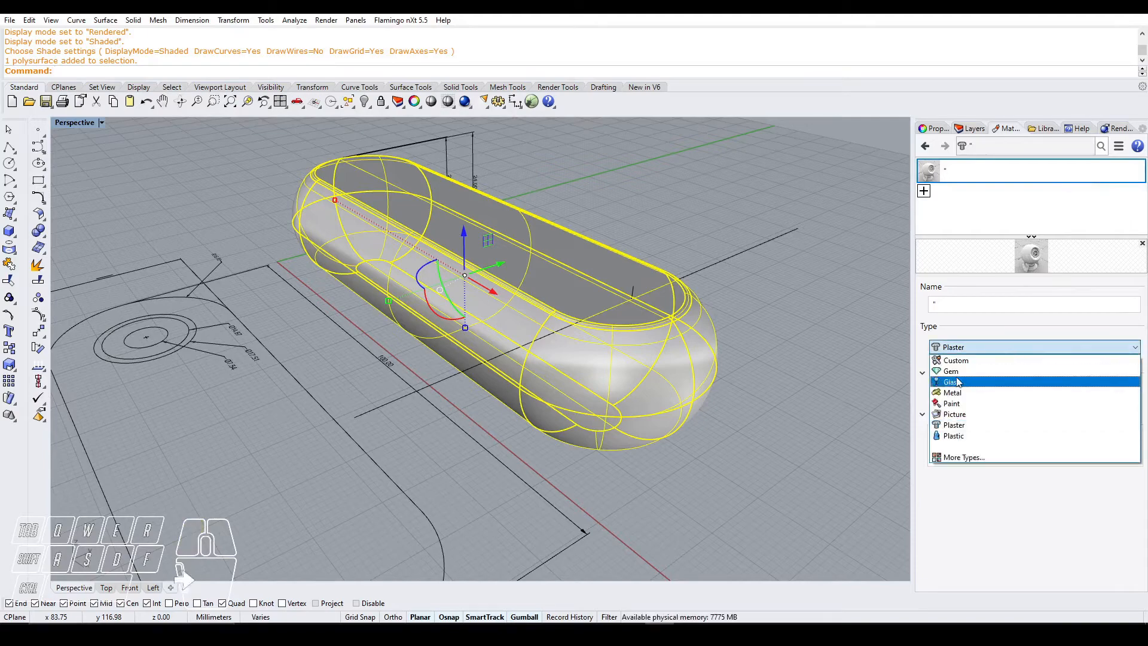
pyautogui.click(953, 435)
pyautogui.click(1047, 393)
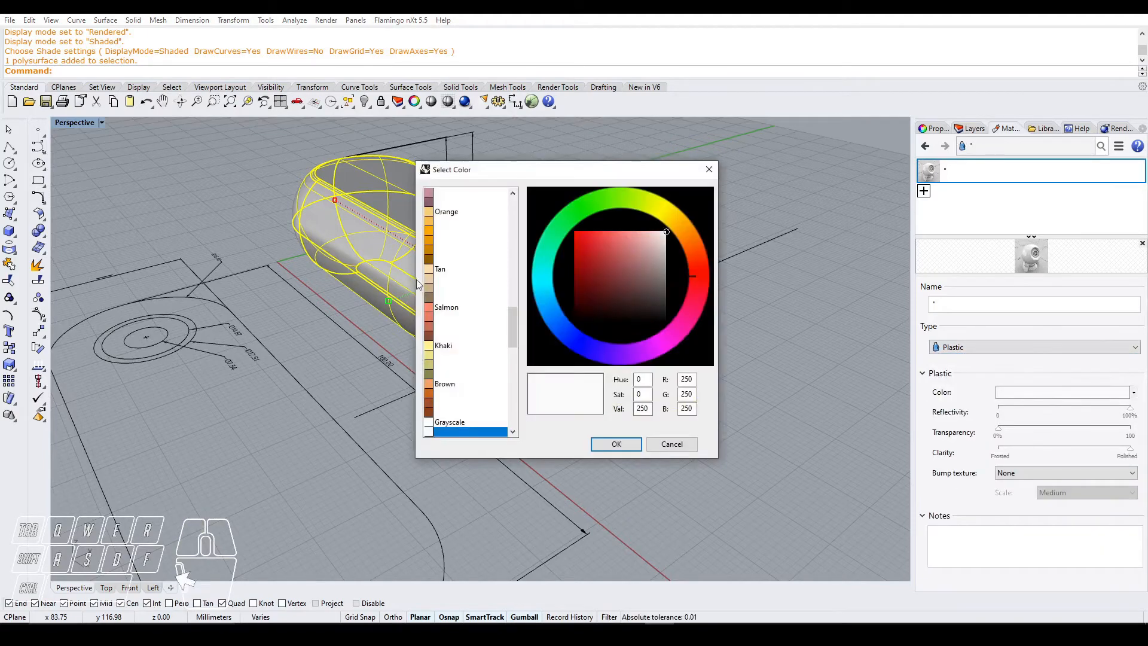
pyautogui.click(665, 251)
pyautogui.click(616, 444)
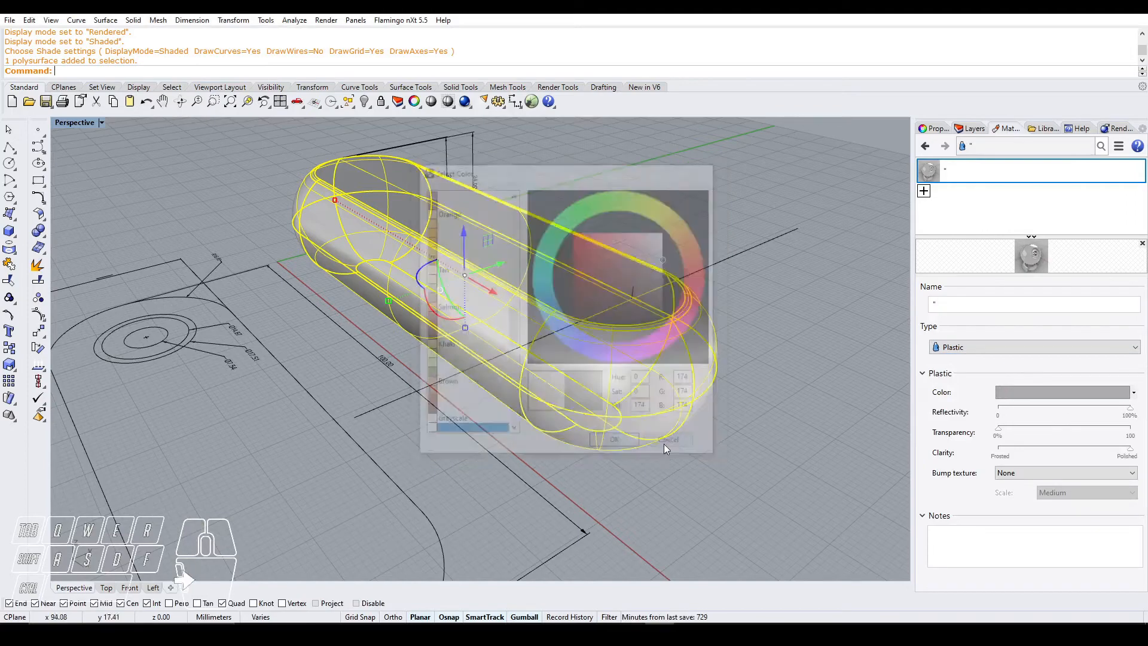
# - Switch the Perspective view to Rendered display and assign the grey plastic material to the body
pyautogui.click(101, 122)
pyautogui.click(100, 176)
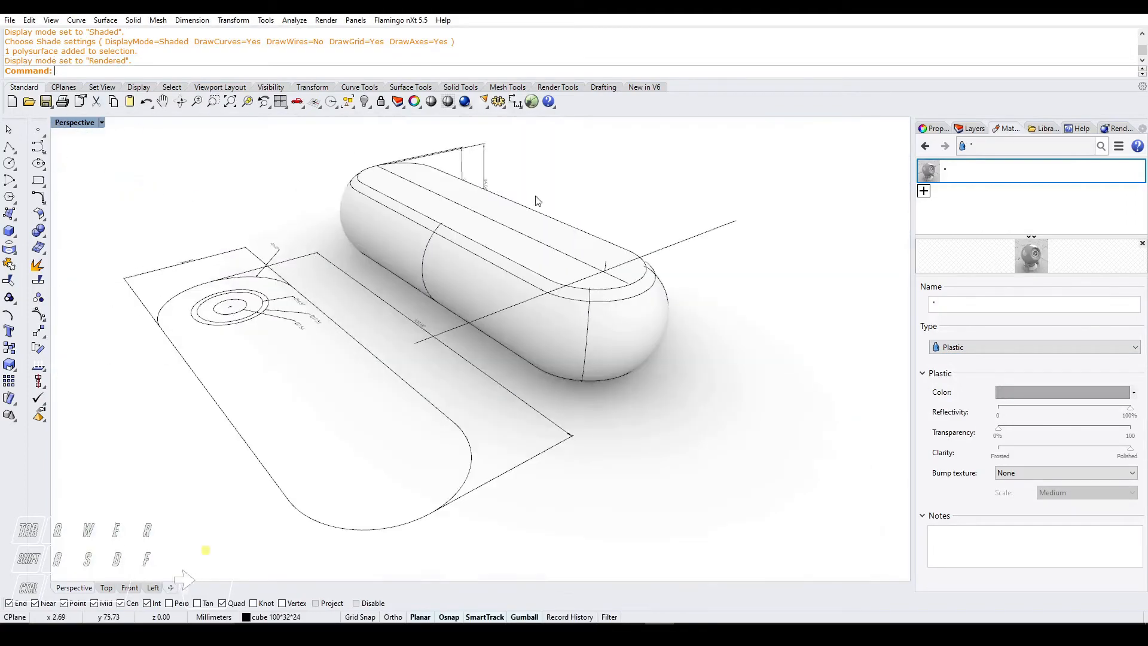
pyautogui.moveTo(992, 173); pyautogui.dragTo(604, 317)
pyautogui.click(178, 182)
# - Examine the grey body in the Arctic, Raytraced and Rendered display modes, then return the Perspective view to Shaded
pyautogui.moveTo(777, 278); pyautogui.dragTo(770, 326, button='right')
pyautogui.scroll(3, 770, 326)
pyautogui.click(101, 122)
pyautogui.click(81, 258)
pyautogui.click(102, 122)
pyautogui.click(110, 277)
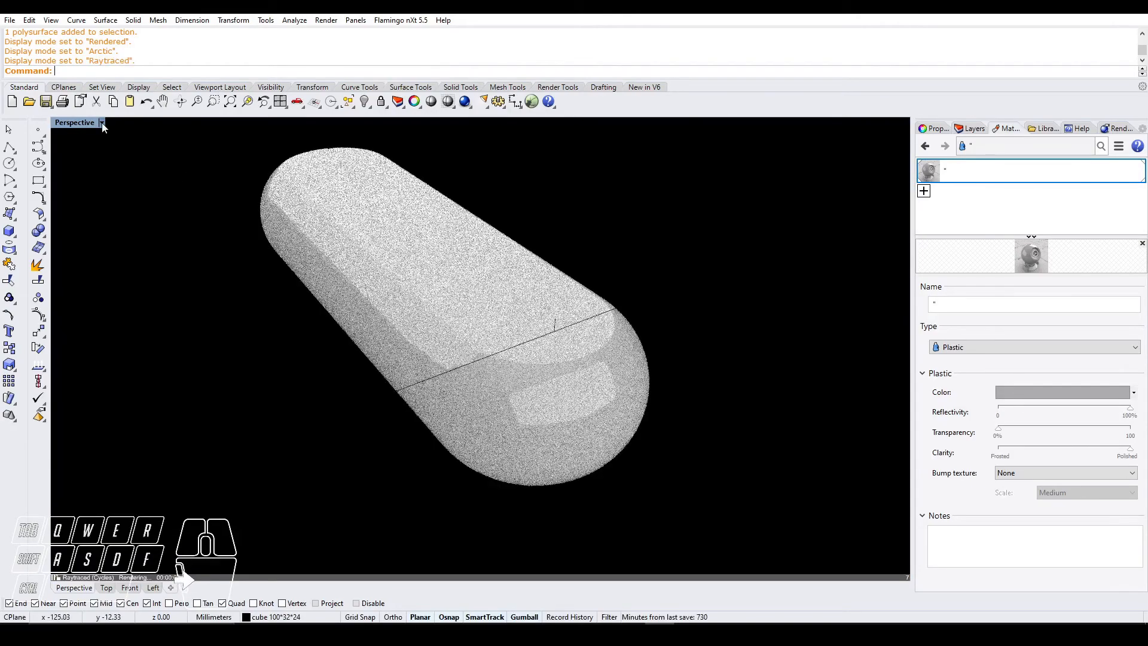
pyautogui.click(102, 122)
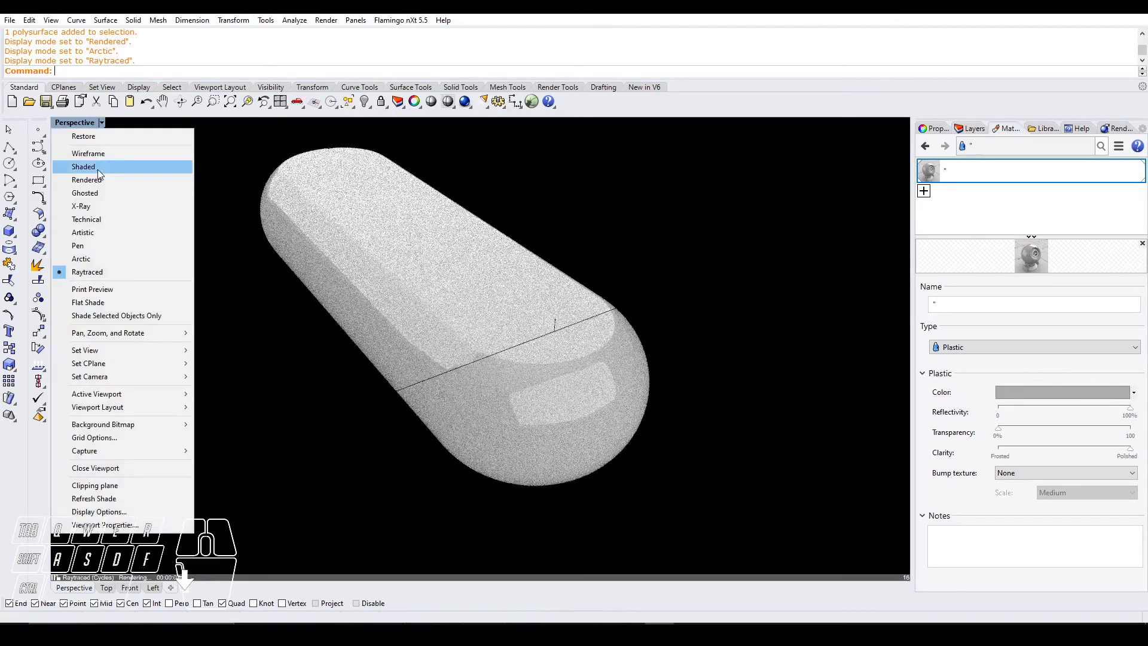
pyautogui.click(98, 180)
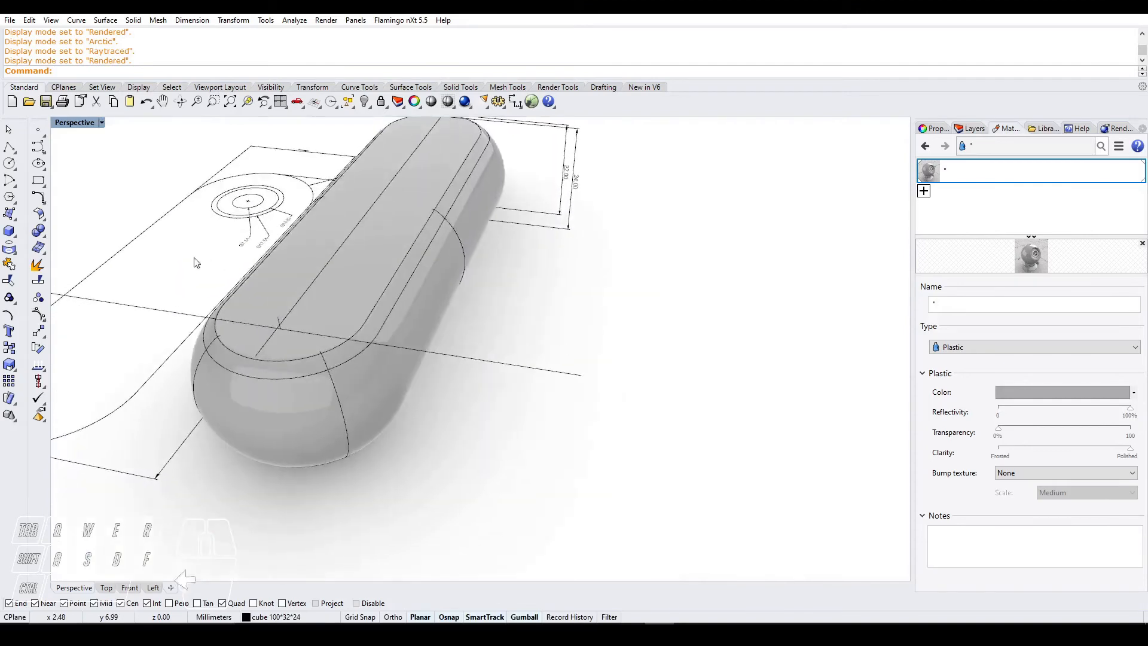
pyautogui.click(102, 122)
pyautogui.click(98, 179)
pyautogui.click(103, 123)
pyautogui.click(105, 168)
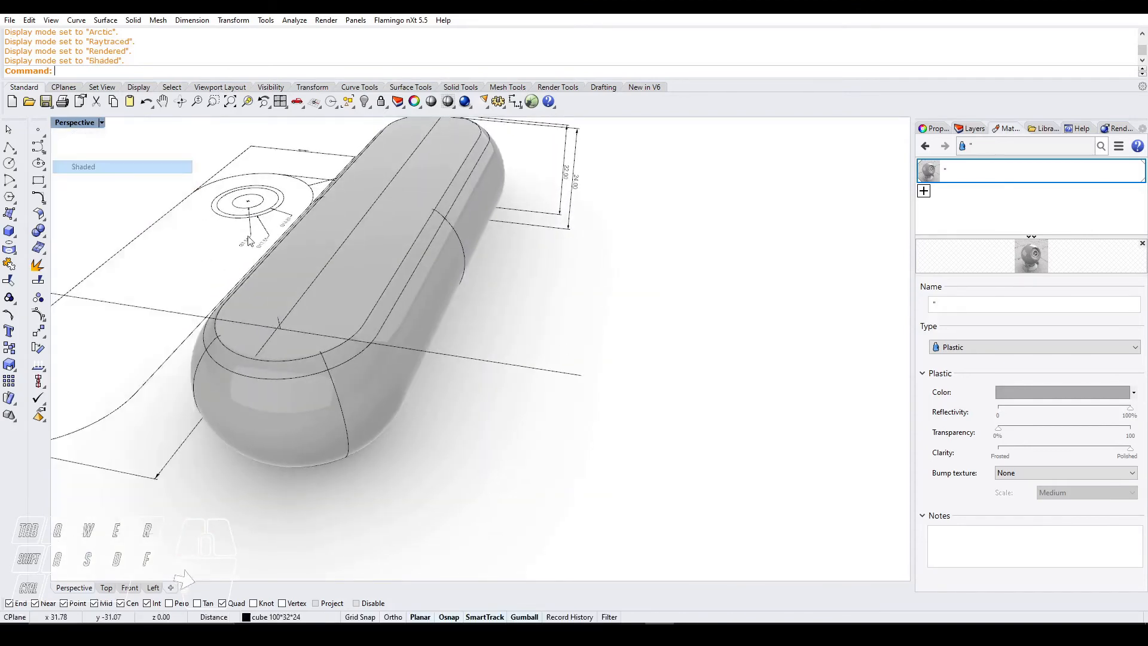
# - Delete the short 2 mm helper line and the long horizontal cutting line from the body
pyautogui.scroll(-3, 464, 258)
pyautogui.moveTo(464, 257); pyautogui.dragTo(591, 274, button='right')
pyautogui.scroll(5, 591, 274)
pyautogui.moveTo(703, 256); pyautogui.dragTo(676, 222)
pyautogui.press('Delete')
pyautogui.click(492, 273)
pyautogui.press('Delete')
pyautogui.scroll(-4, 427, 263)
pyautogui.moveTo(427, 263)
pyautogui.mouseDown(button='right')
pyautogui.moveTo(496, 221)
pyautogui.moveTo(456, 288)
pyautogui.moveTo(518, 226)
pyautogui.moveTo(662, 255)
pyautogui.mouseUp(button='right')
# - Move the outline with its circles and dimensions to the opposite side of the body in the Top view
pyautogui.doubleClick(73, 125)
pyautogui.doubleClick(67, 124)
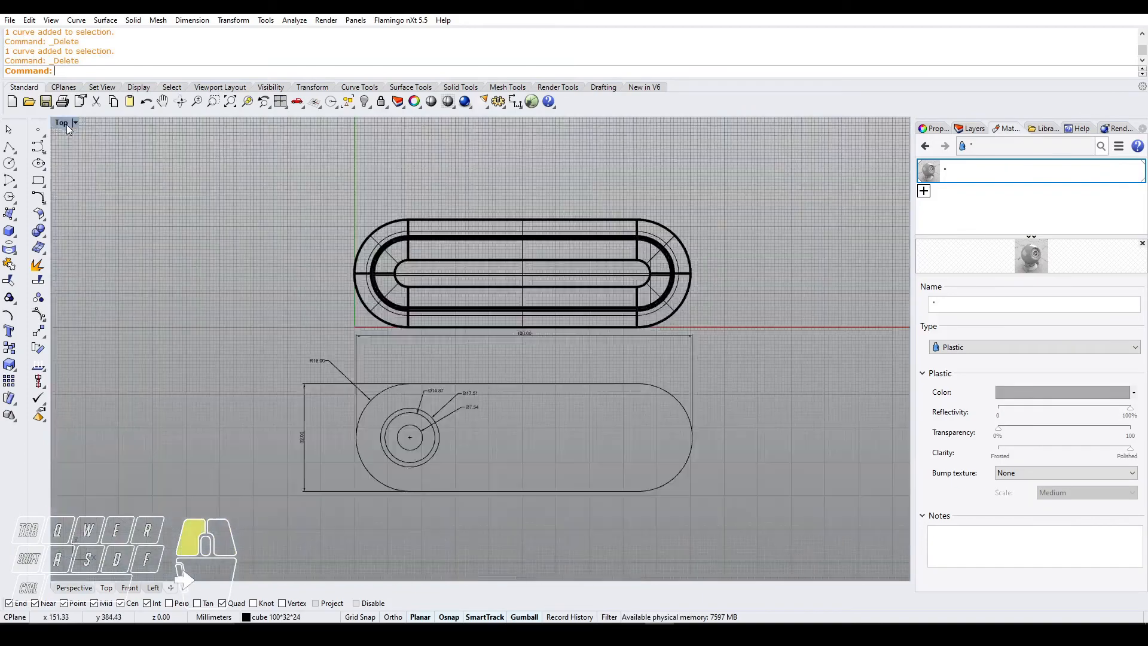
pyautogui.scroll(2, 448, 335)
pyautogui.scroll(-4, 713, 382)
pyautogui.moveTo(749, 492); pyautogui.dragTo(450, 355)
pyautogui.keyDown('shift'); pyautogui.moveTo(625, 416); pyautogui.dragTo(593, 455, button='right'); pyautogui.keyUp('shift')
pyautogui.moveTo(546, 414); pyautogui.dragTo(586, 174)
pyautogui.click(668, 283)
pyautogui.scroll(2, 686, 342)
pyautogui.keyDown('shift'); pyautogui.moveTo(598, 351); pyautogui.dragTo(607, 388, button='right'); pyautogui.keyUp('shift')
pyautogui.scroll(-3, 607, 388)
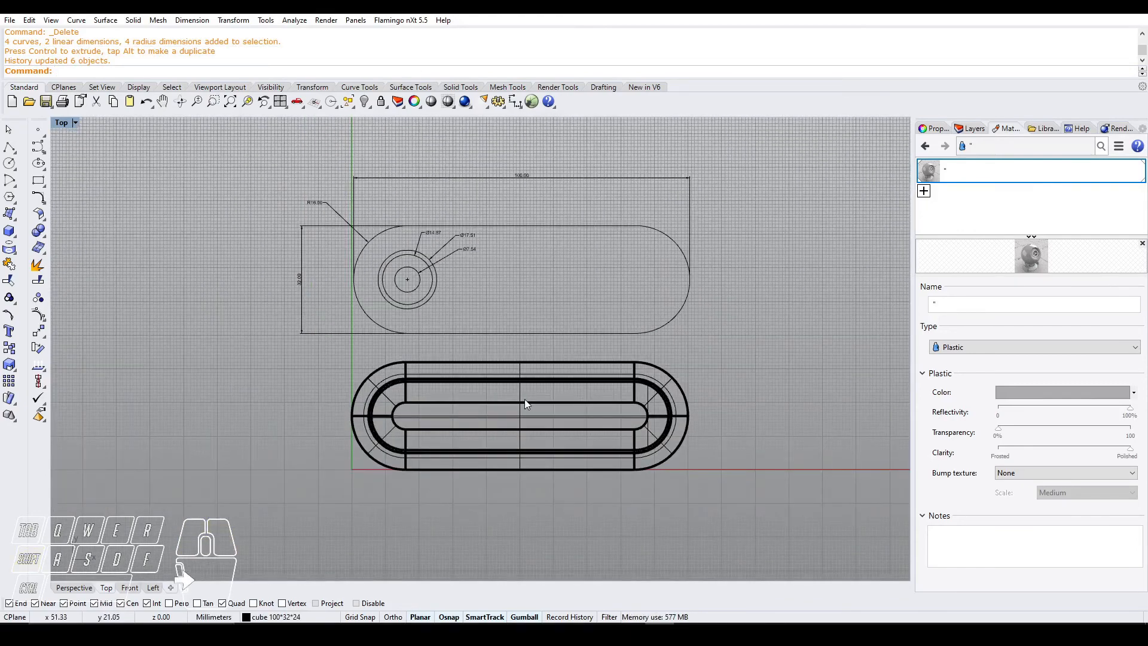
pyautogui.scroll(3, 525, 400)
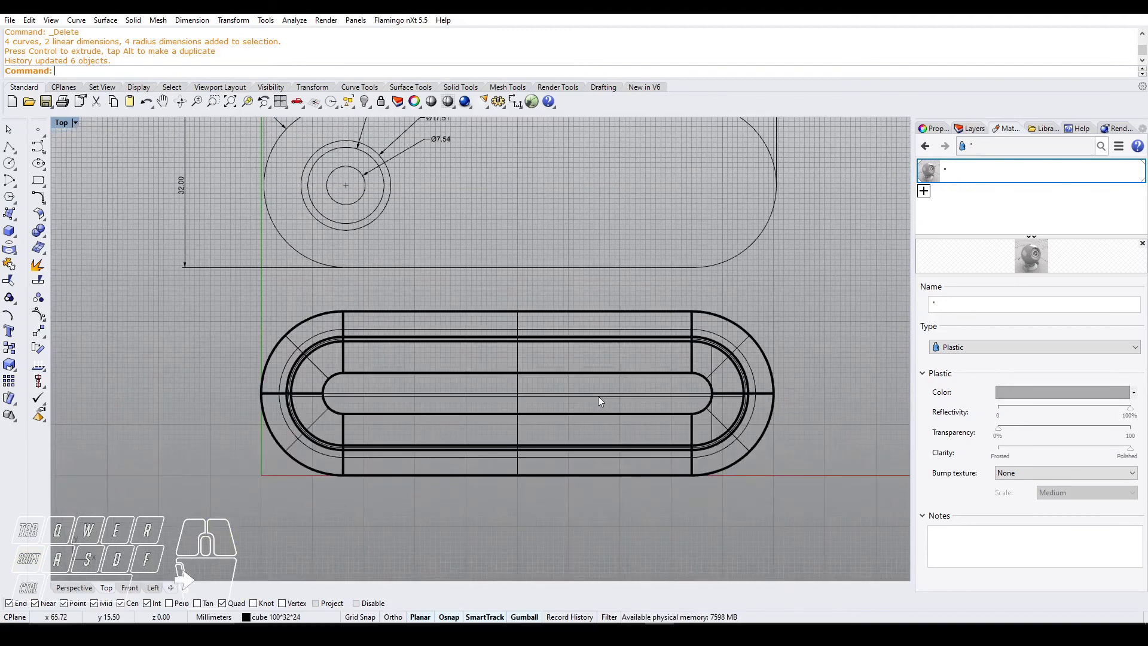
pyautogui.scroll(-1, 510, 384)
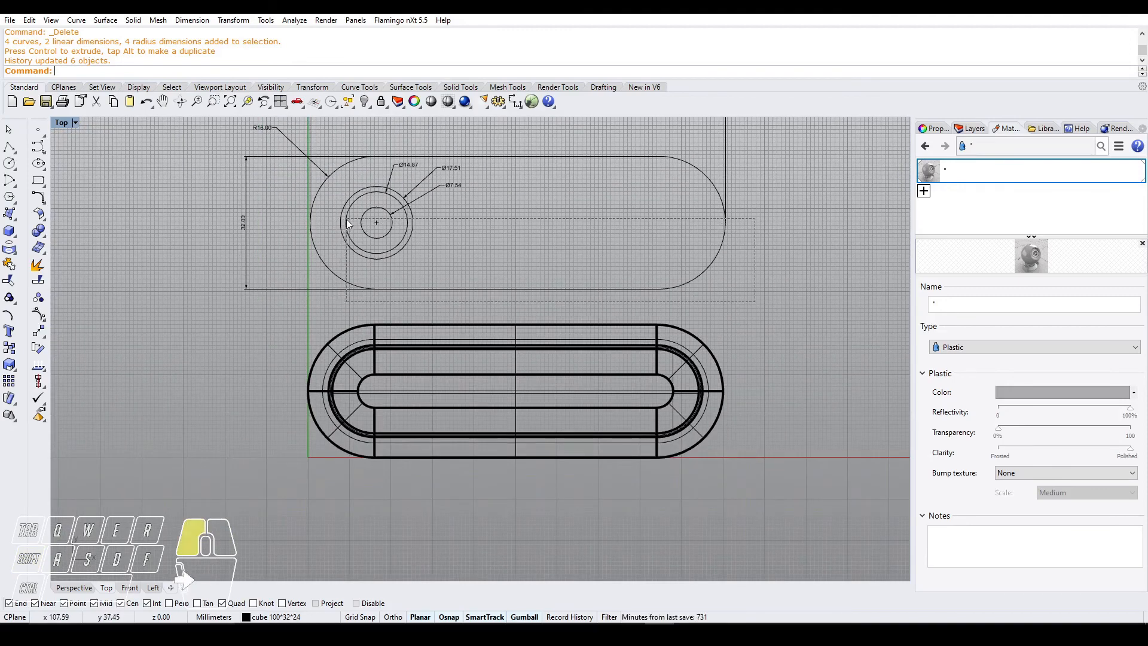
# - Start the Move command on the outline, its circles and all their dimensions
pyautogui.moveTo(346, 219); pyautogui.dragTo(345, 219)
pyautogui.click(233, 20)
pyautogui.click(230, 32)
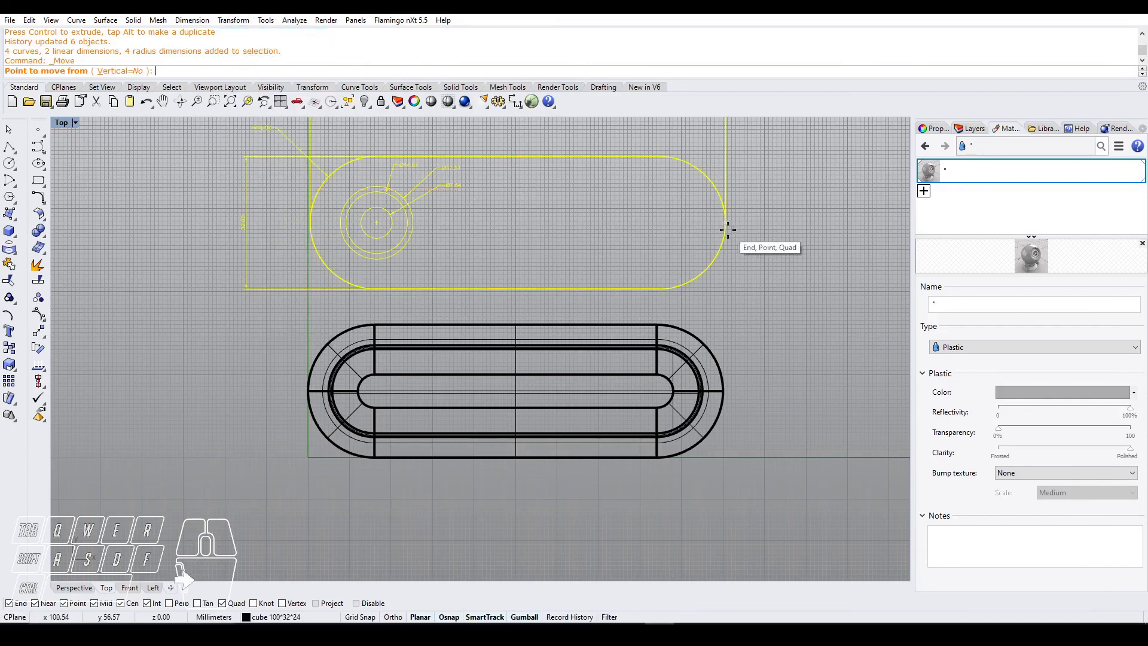